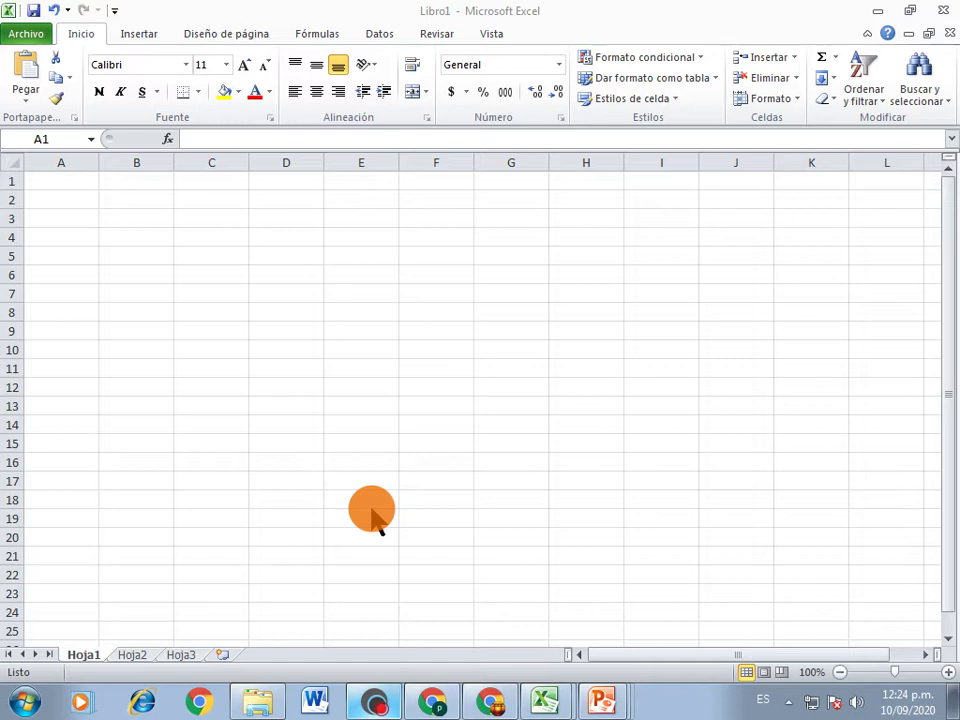
# - Enter the title 'LISTA DE UTILES 2020' in cell A1, then move down to A3
pyautogui.click(52, 184)
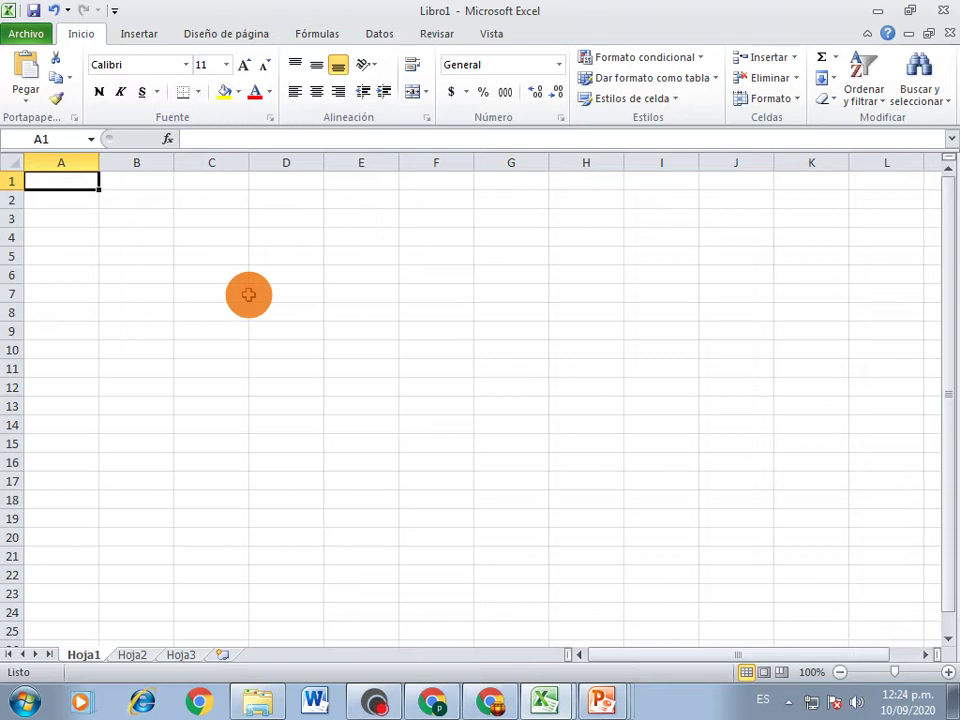
pyautogui.write('L')
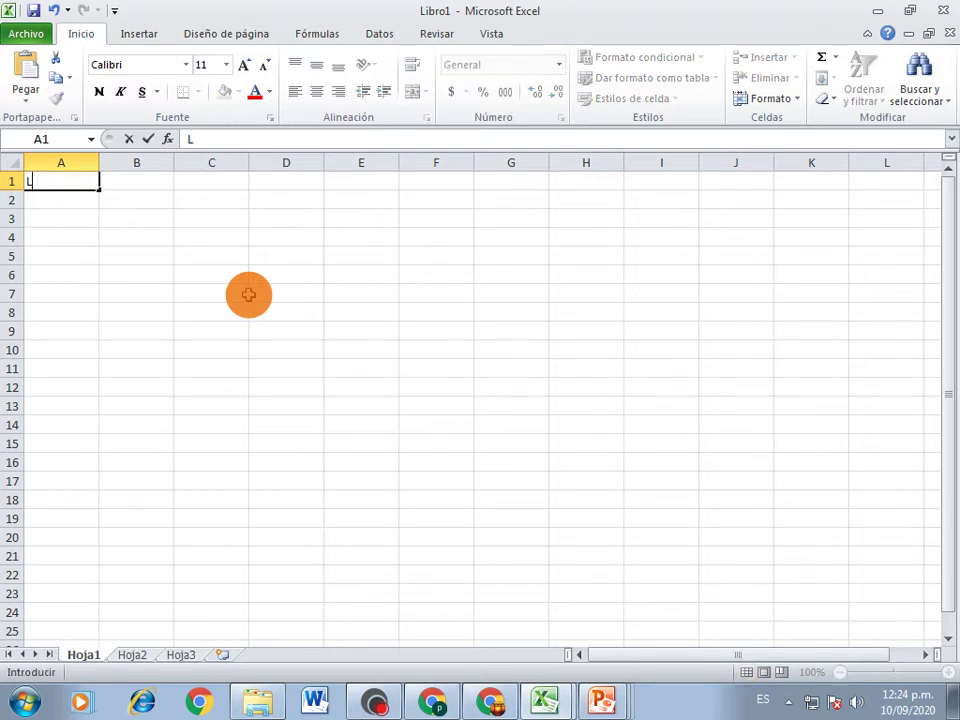
pyautogui.write('ISTA DE UTIL')
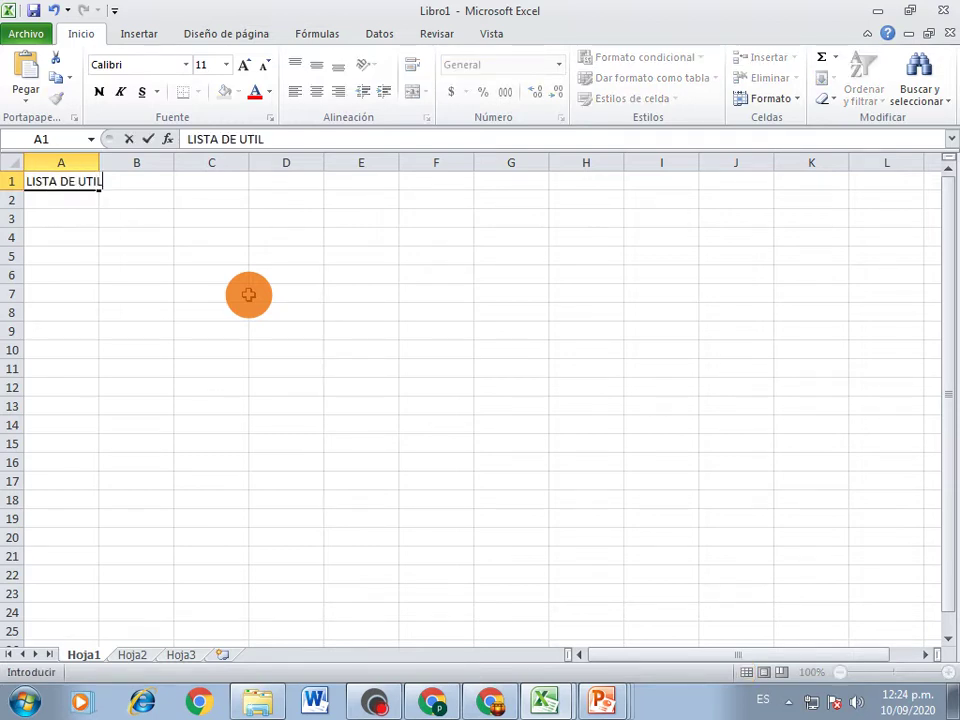
pyautogui.write('ES 2020')
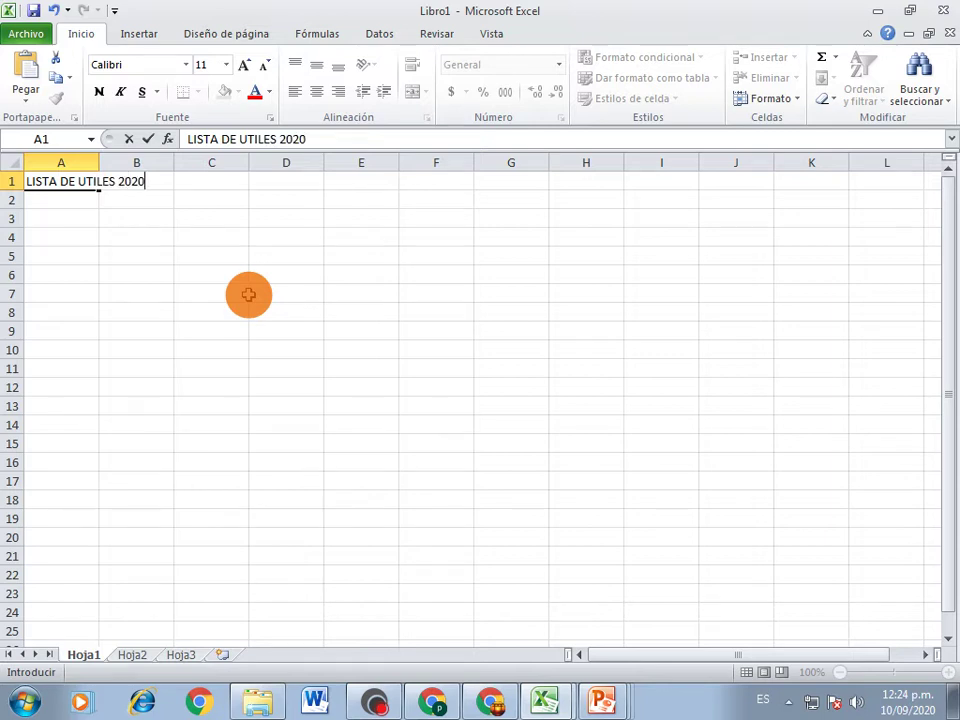
pyautogui.press('Return')
pyautogui.press('Return')
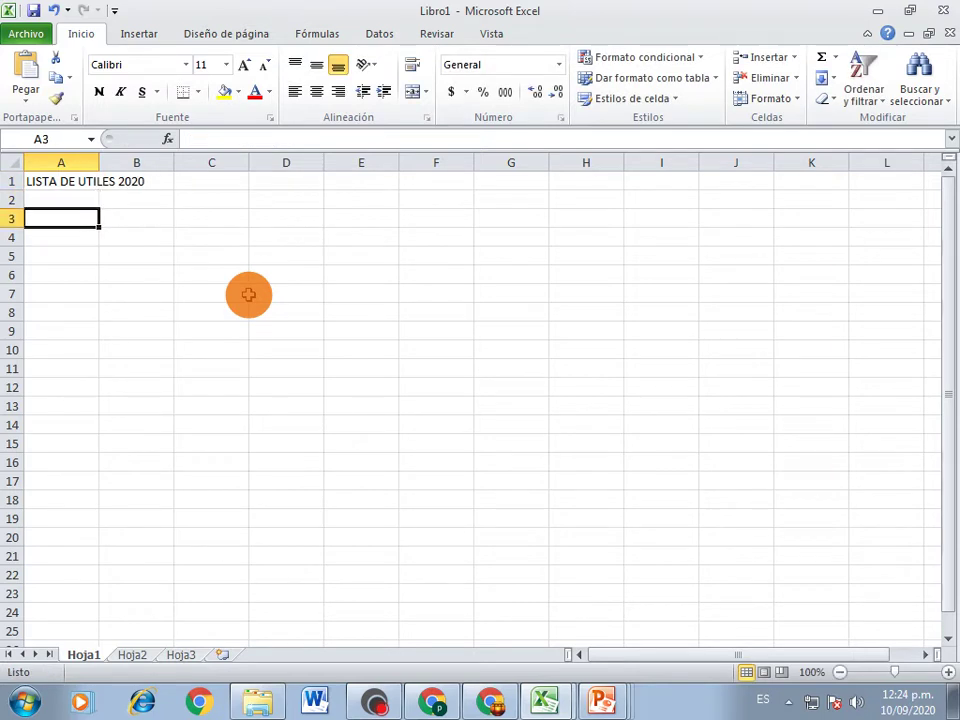
pyautogui.click(45, 199)
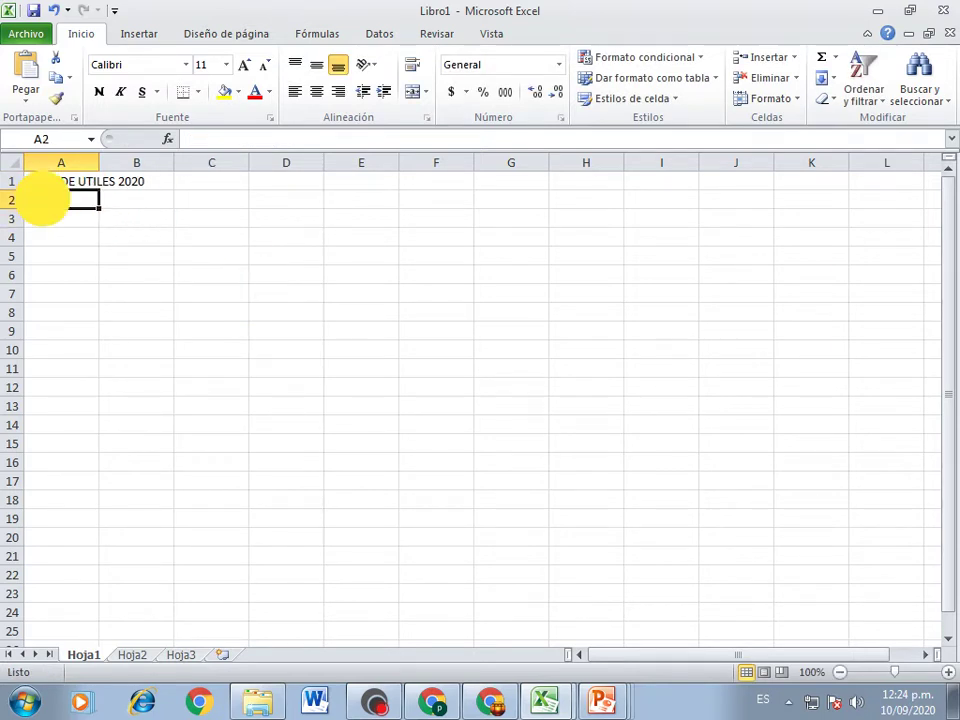
pyautogui.click(71, 219)
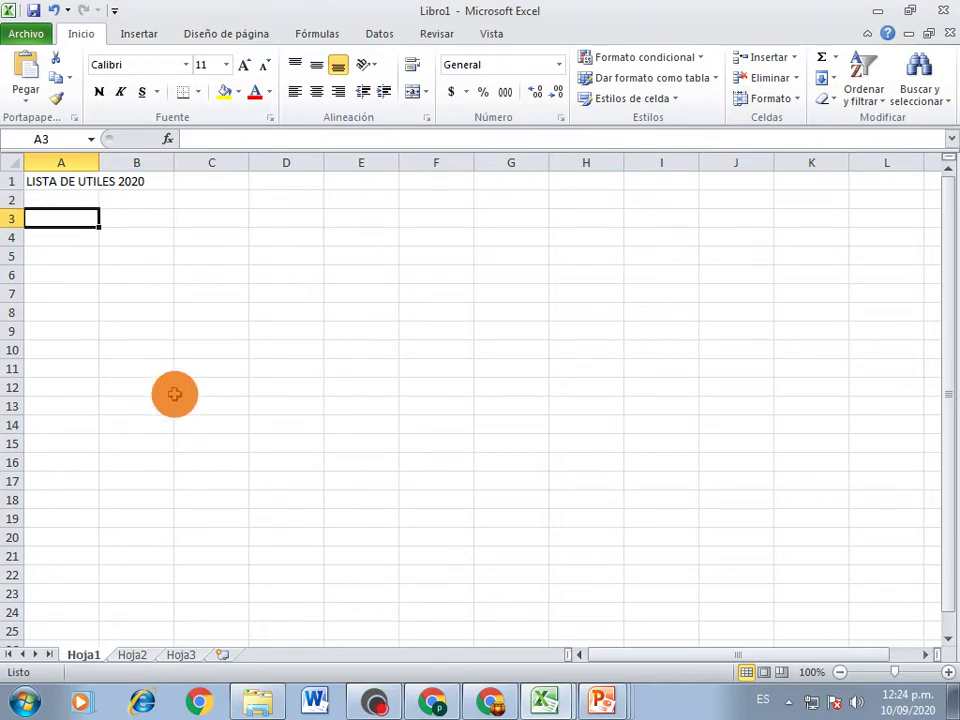
# - Enter the headers #, PRODUCTO and MARCA in A3:C3
pyautogui.write('#')
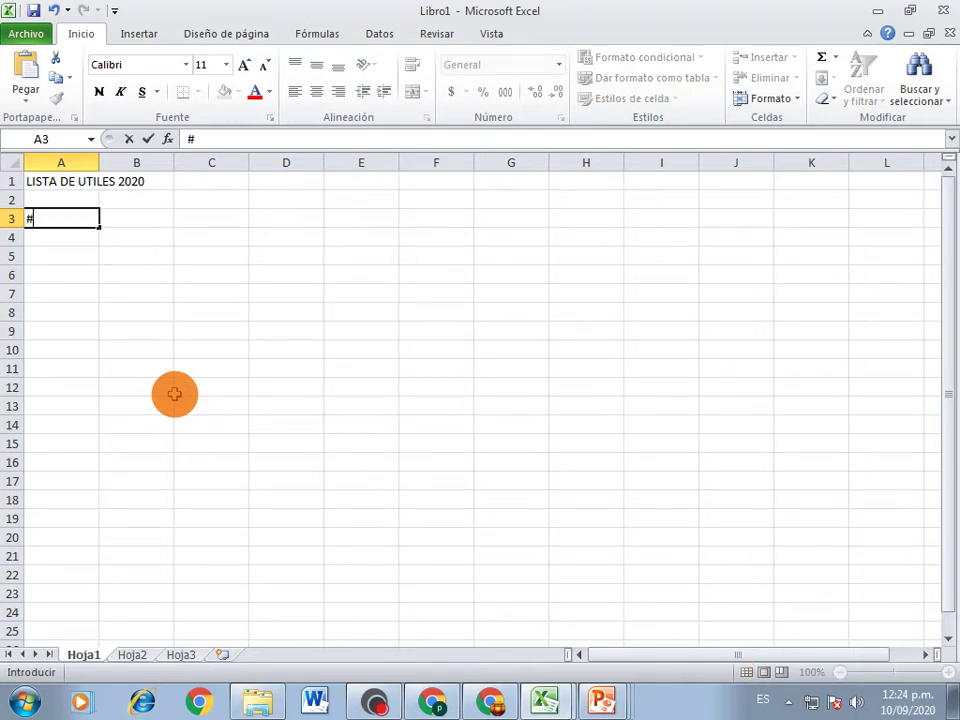
pyautogui.press('Tab')
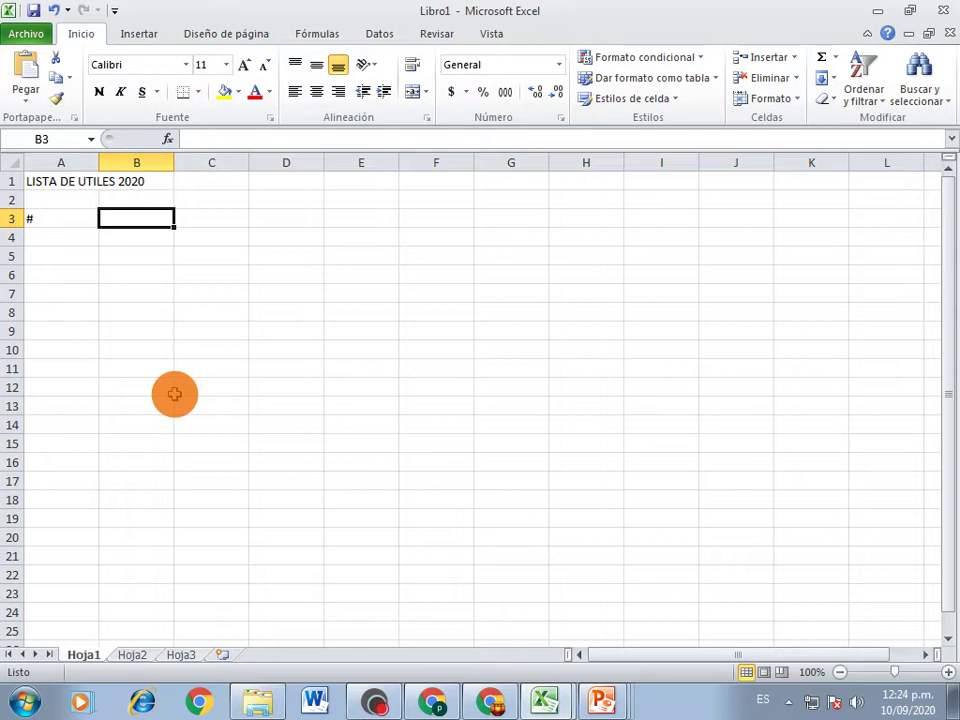
pyautogui.write('PRODU')
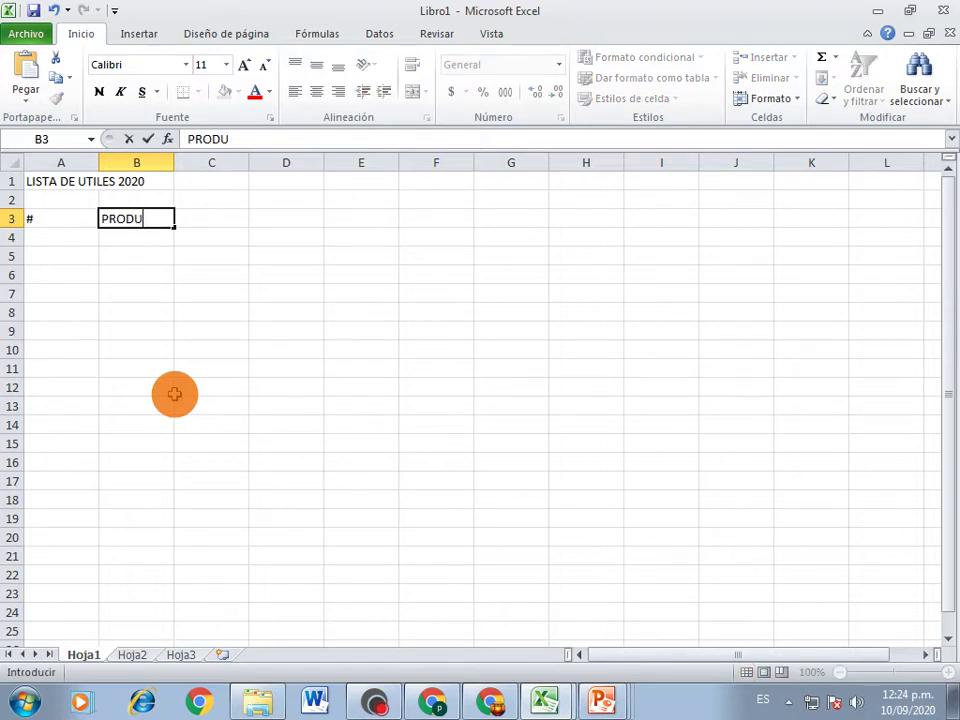
pyautogui.write('CTO')
pyautogui.press('Tab')
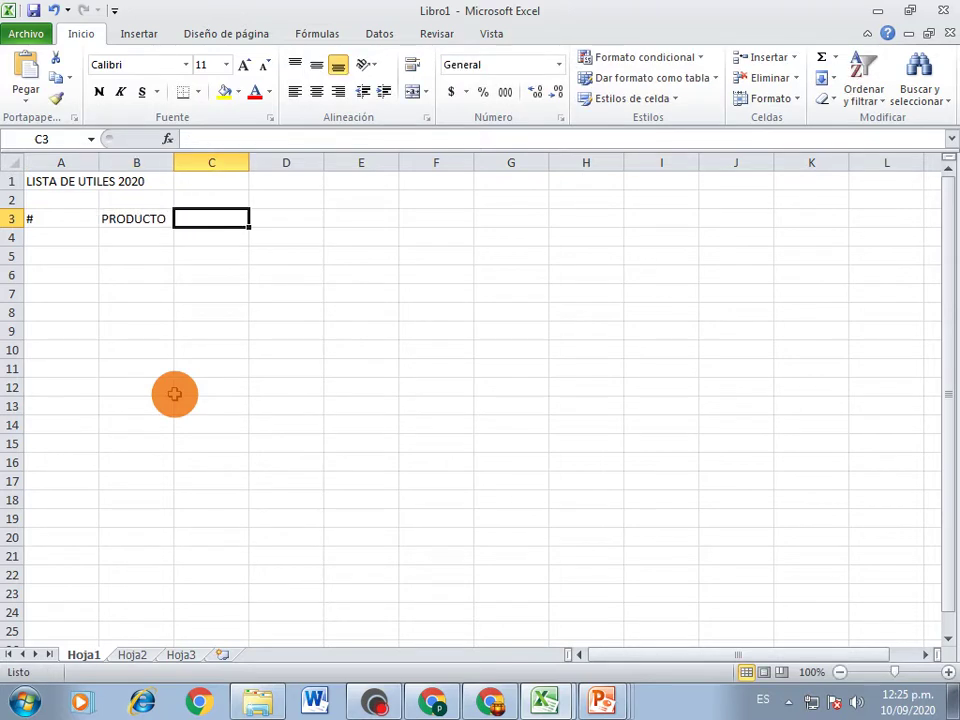
pyautogui.write('MARCA')
pyautogui.press('Tab')
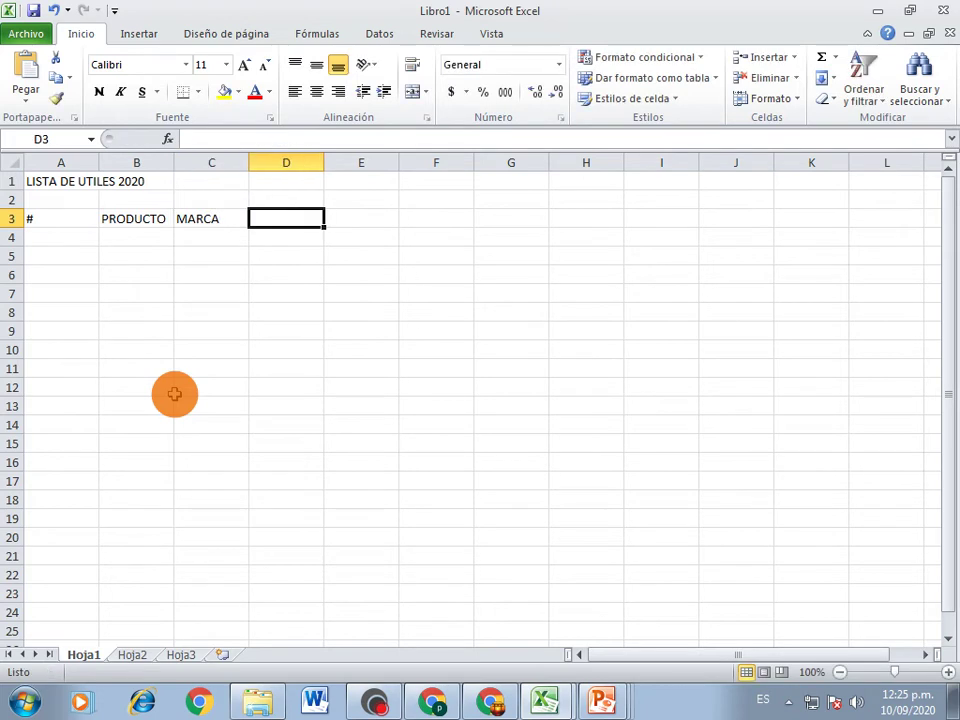
# - Add the headers PRESENTACIÓN, COSTO and CANTIDAD in D3:F3
pyautogui.write('PRES')
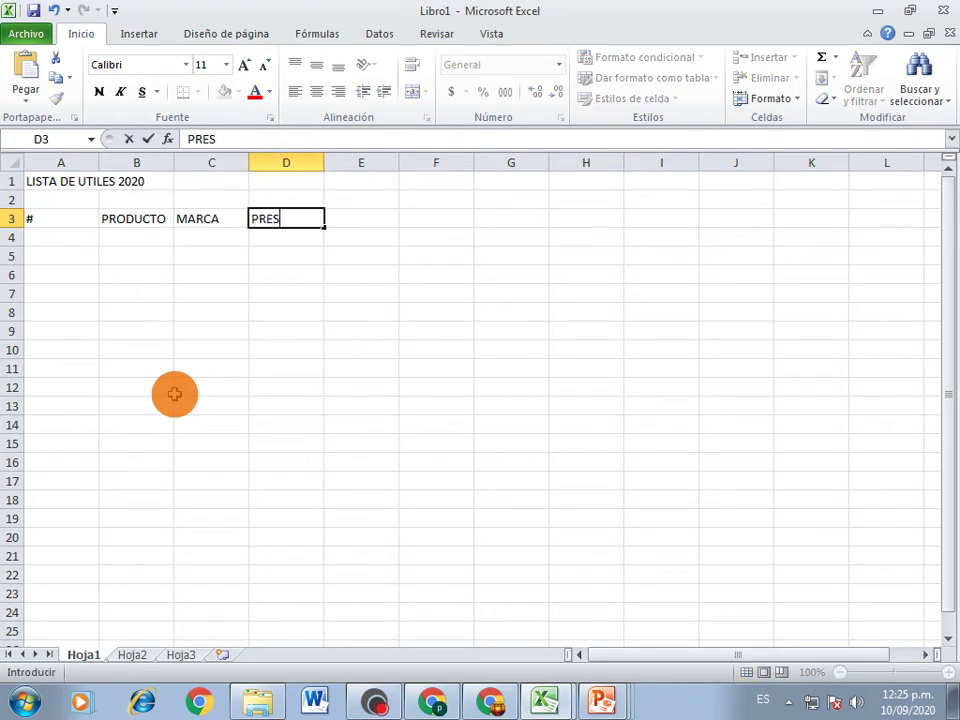
pyautogui.write('ENTACIÓN')
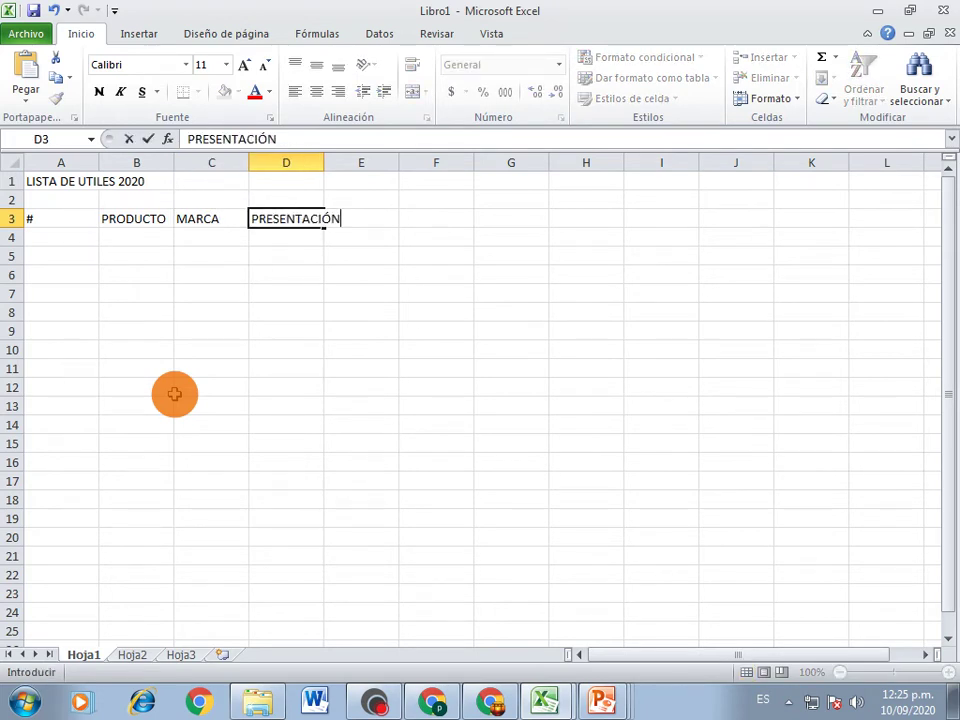
pyautogui.press('Tab')
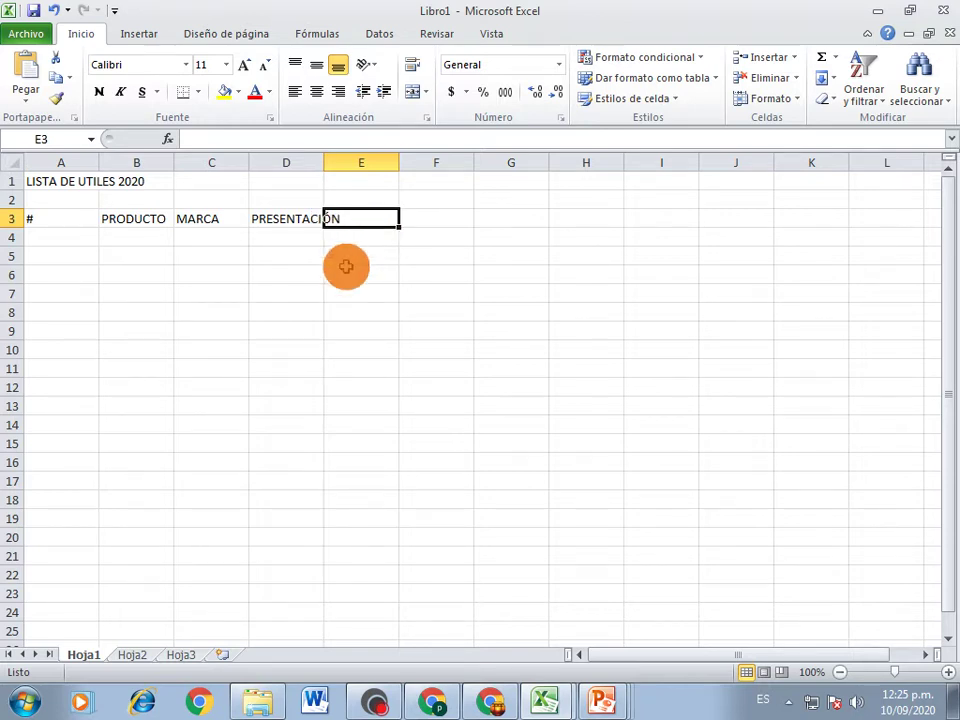
pyautogui.write('COSTO')
pyautogui.press('Tab')
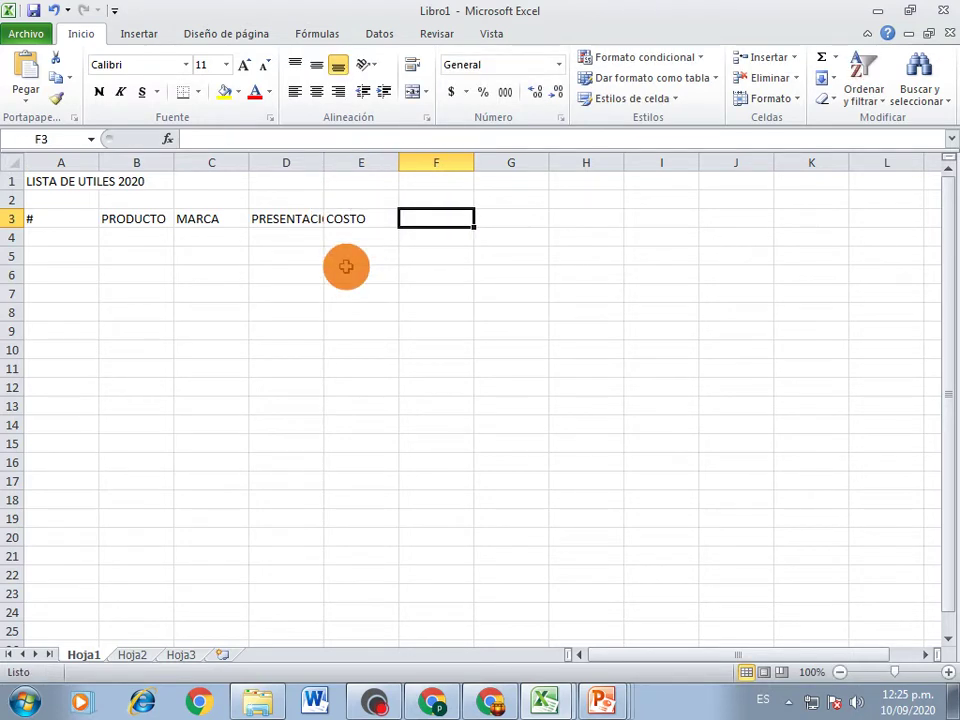
pyautogui.write('CANTIDAD')
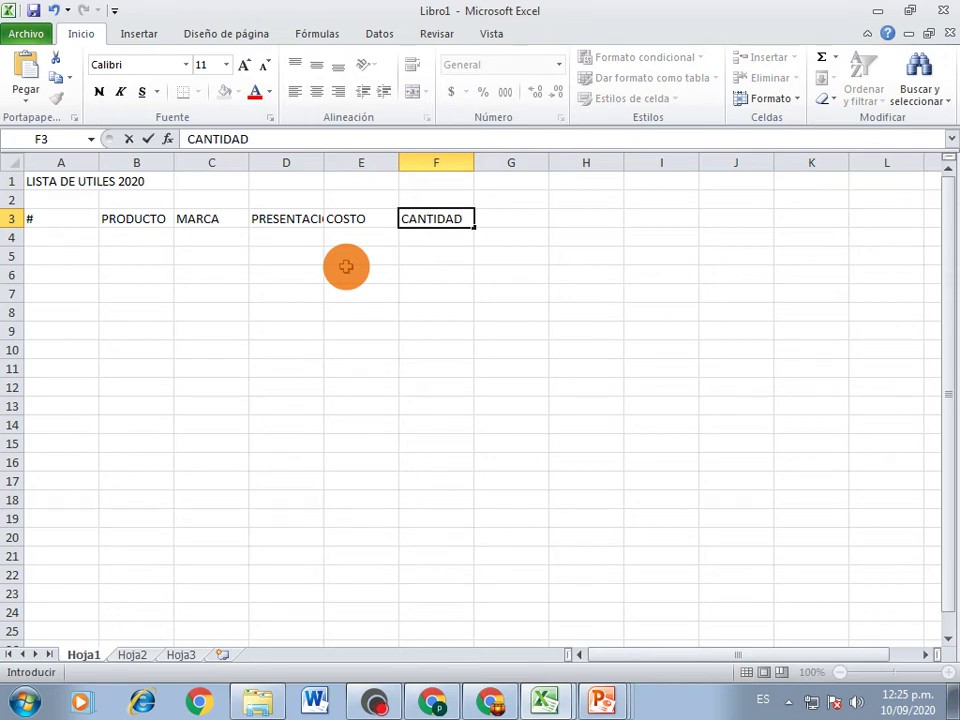
pyautogui.press('Return')
pyautogui.click(72, 227)
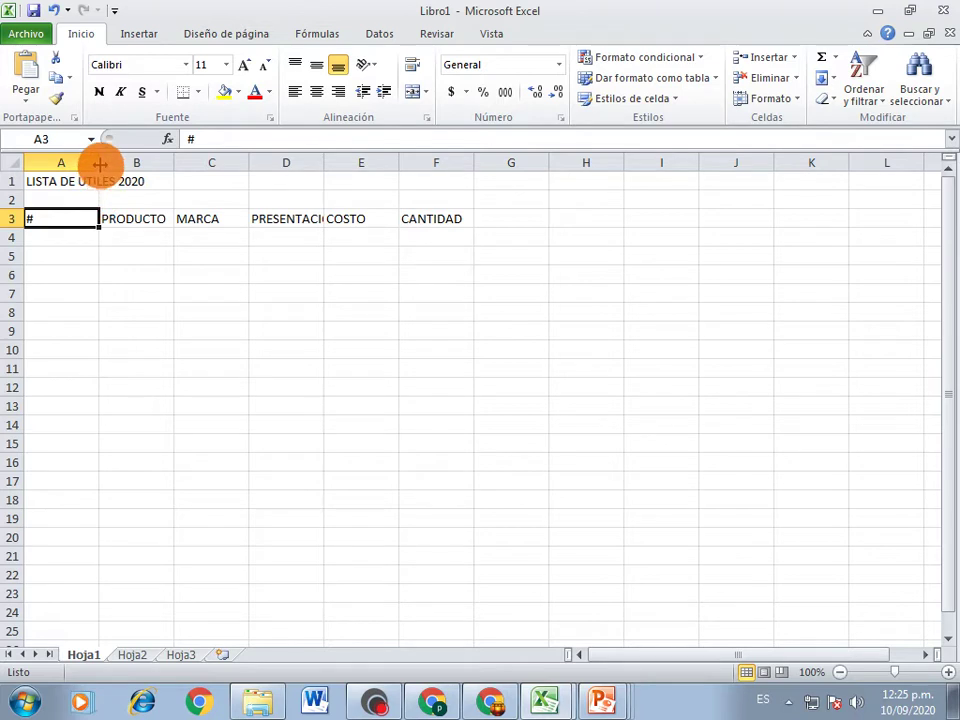
# - Narrow column A for '#' and widen columns B, C and D to fit their headers
pyautogui.moveTo(100, 163)
pyautogui.mouseDown()
pyautogui.moveTo(54, 163)
pyautogui.moveTo(448, 168)
pyautogui.moveTo(52, 172)
pyautogui.mouseUp()
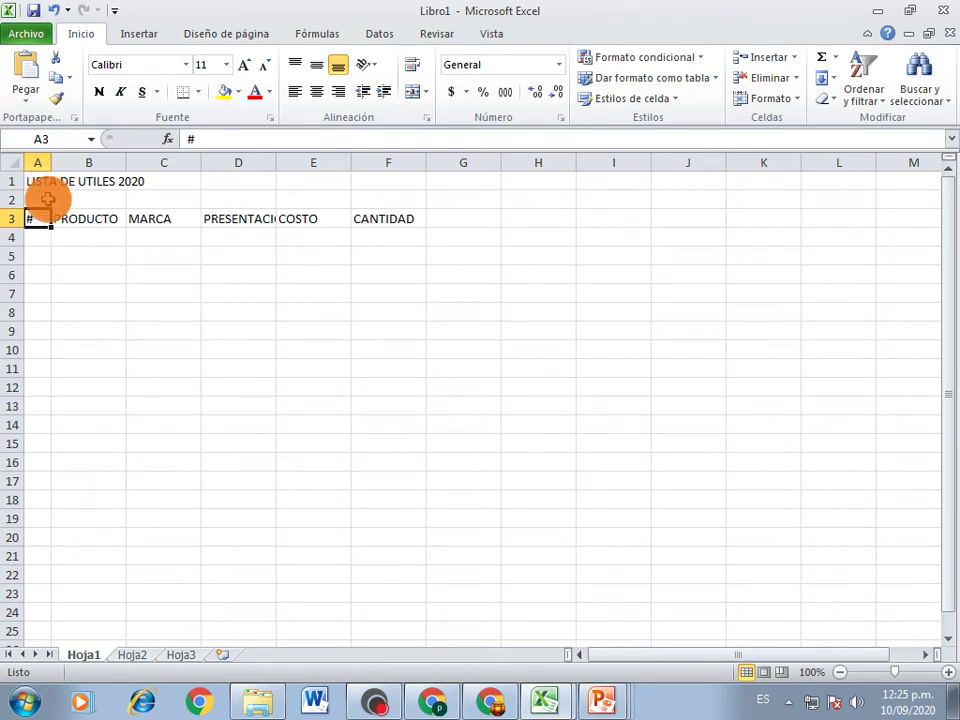
pyautogui.click(93, 219)
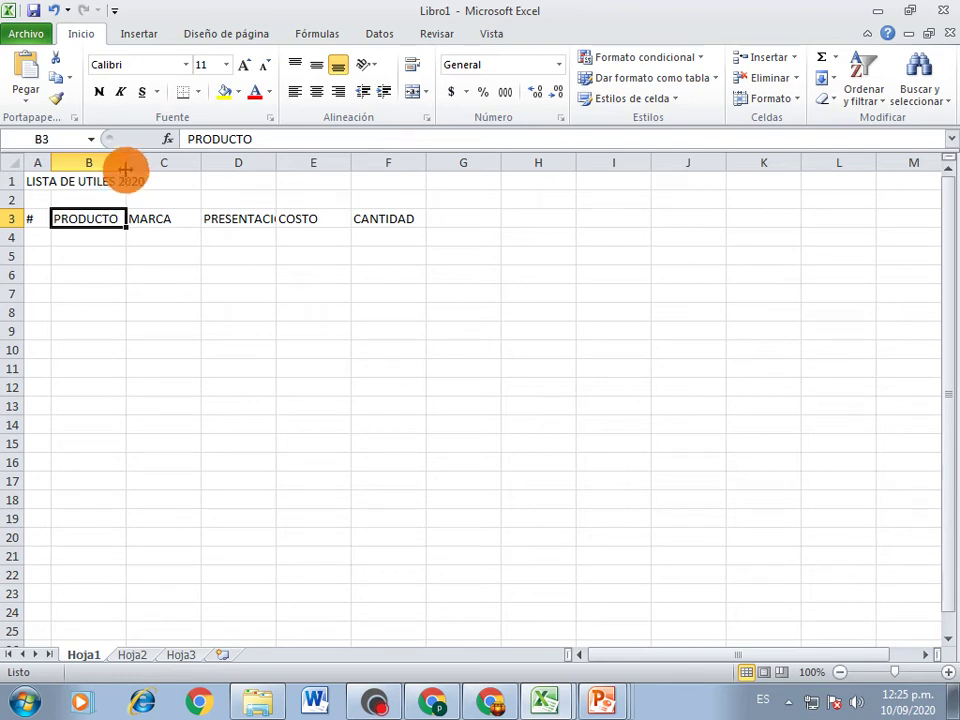
pyautogui.moveTo(125, 168); pyautogui.dragTo(236, 172)
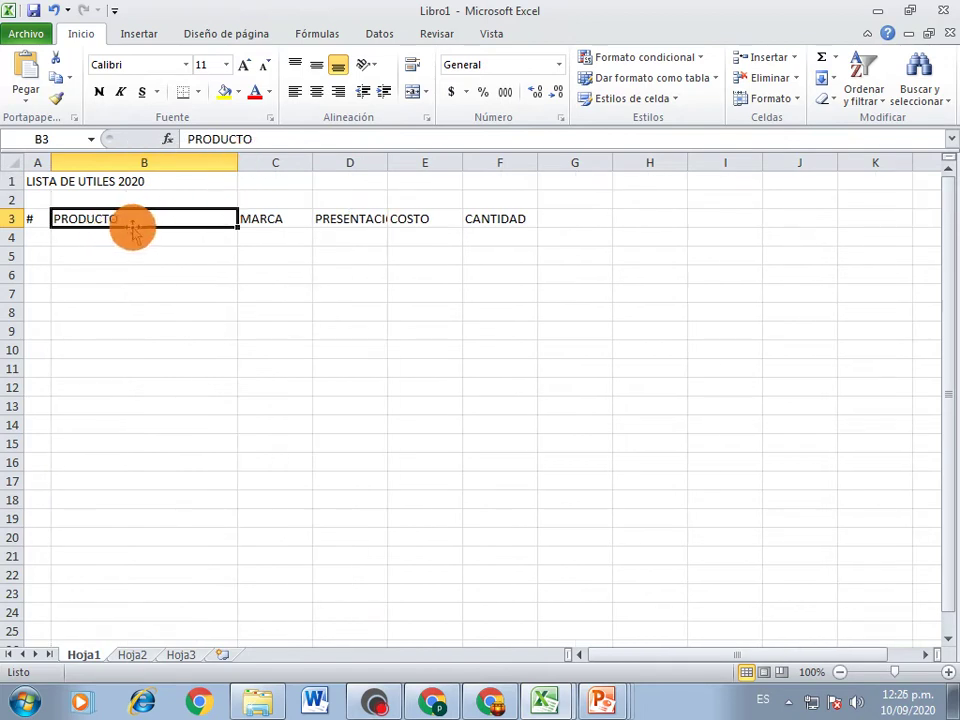
pyautogui.click(270, 217)
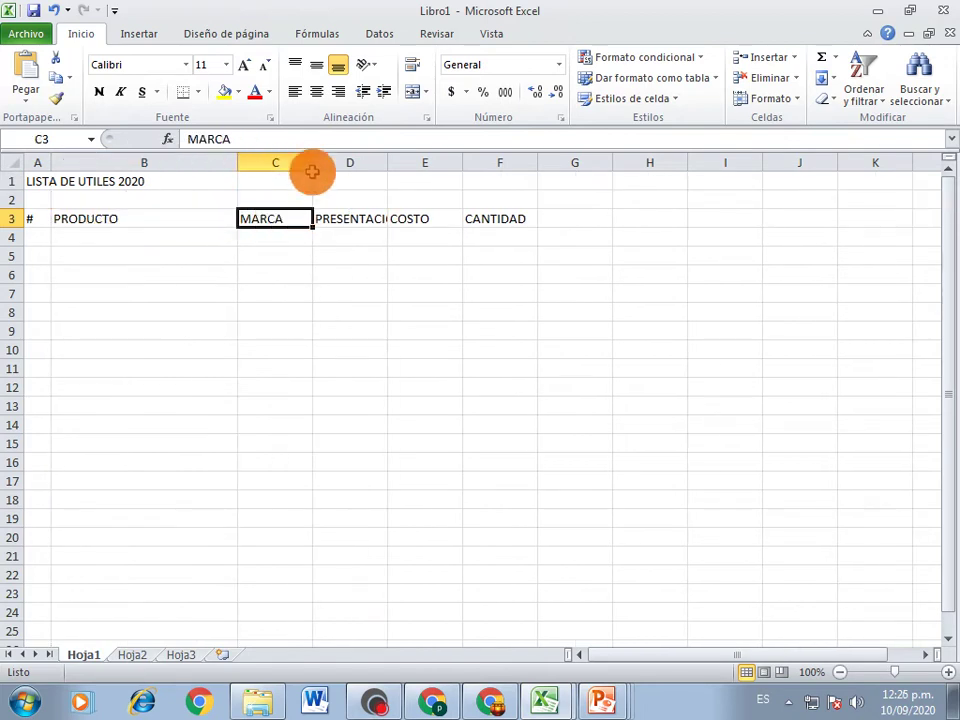
pyautogui.moveTo(310, 163); pyautogui.dragTo(349, 166)
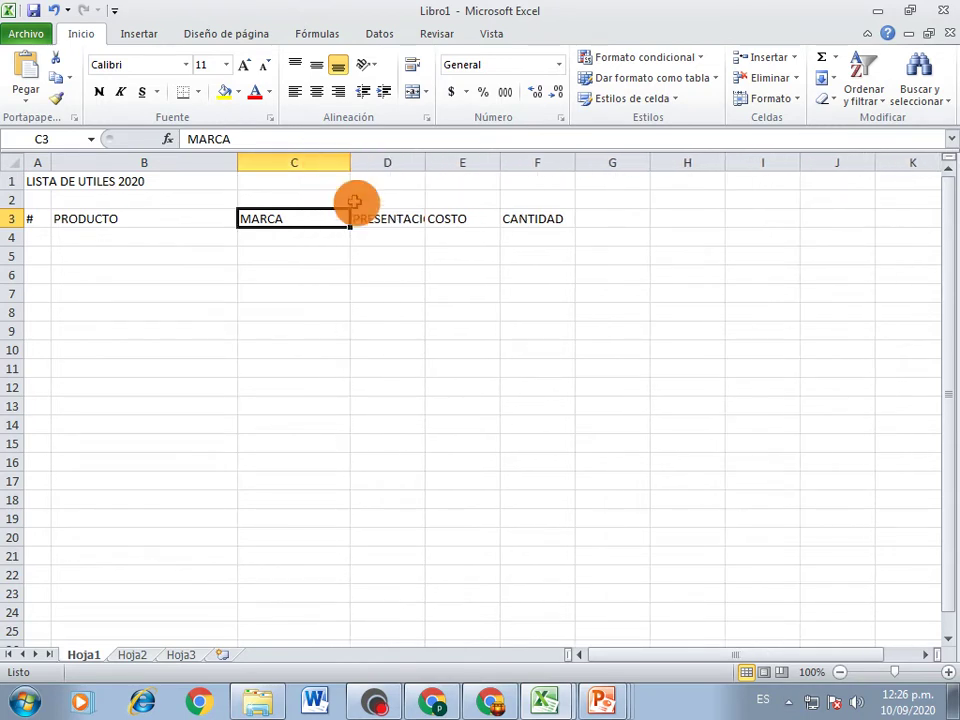
pyautogui.click(388, 220)
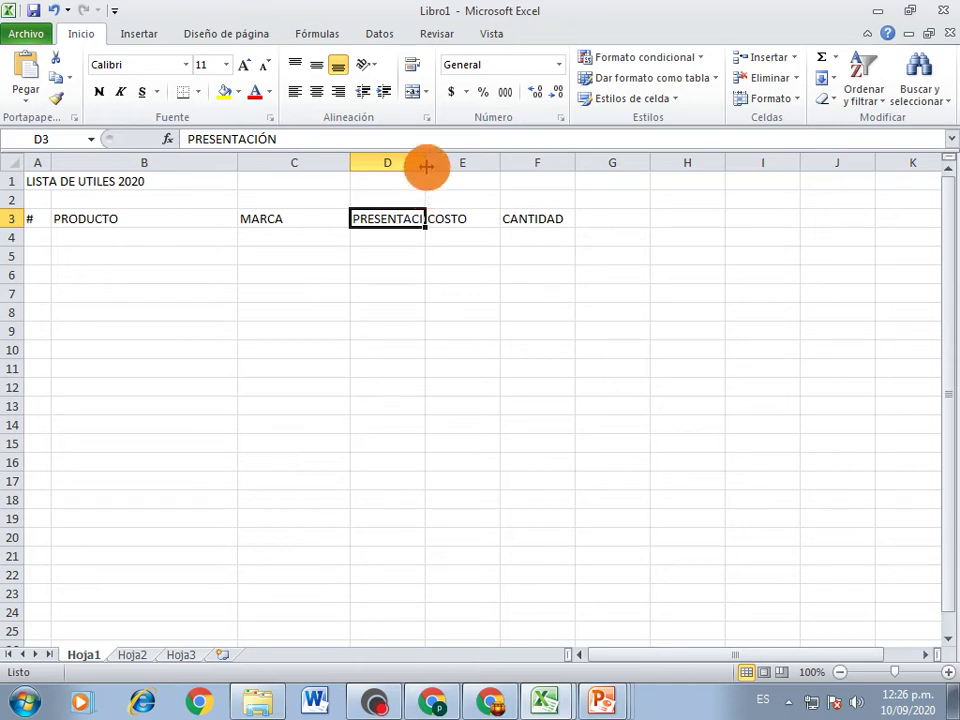
pyautogui.moveTo(425, 166)
pyautogui.mouseDown()
pyautogui.moveTo(495, 192)
pyautogui.moveTo(469, 162)
pyautogui.mouseUp()
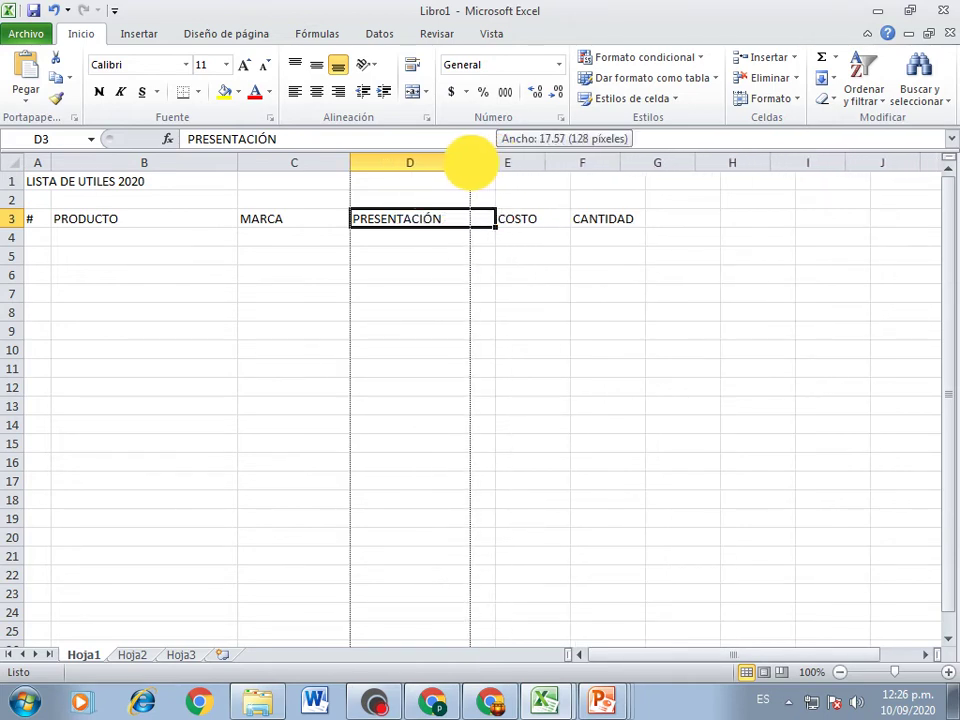
pyautogui.click(510, 223)
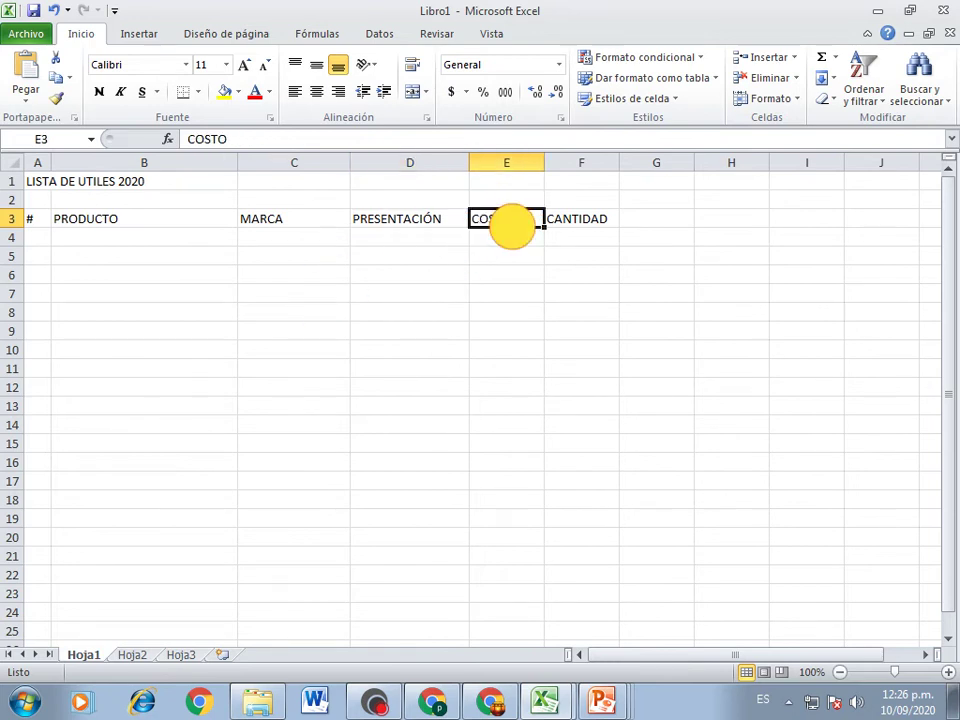
pyautogui.click(565, 240)
pyautogui.click(574, 219)
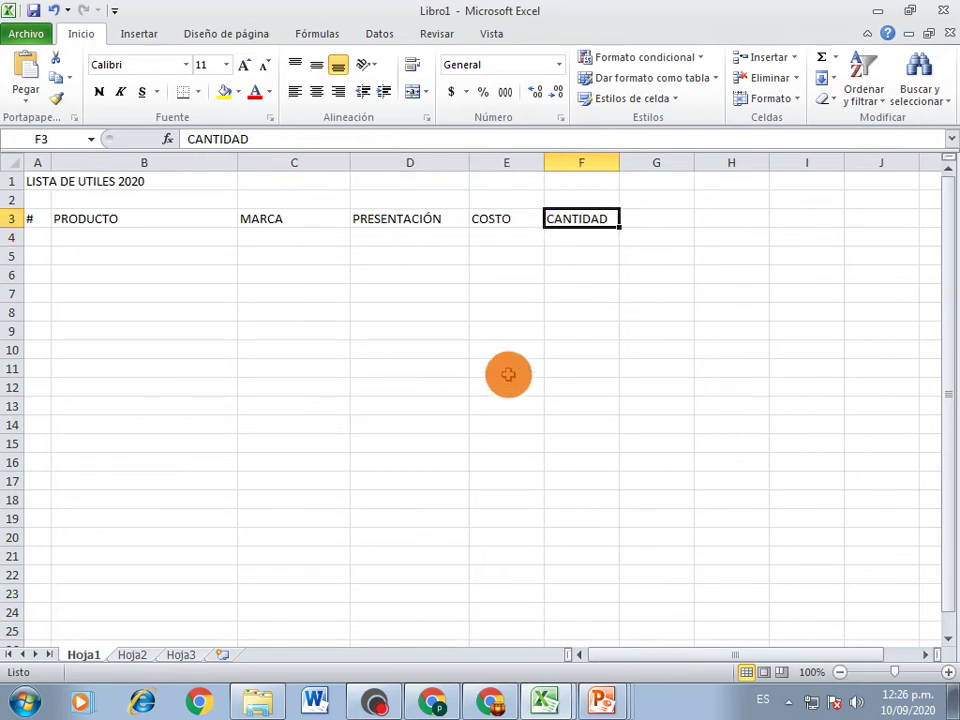
pyautogui.click(112, 352)
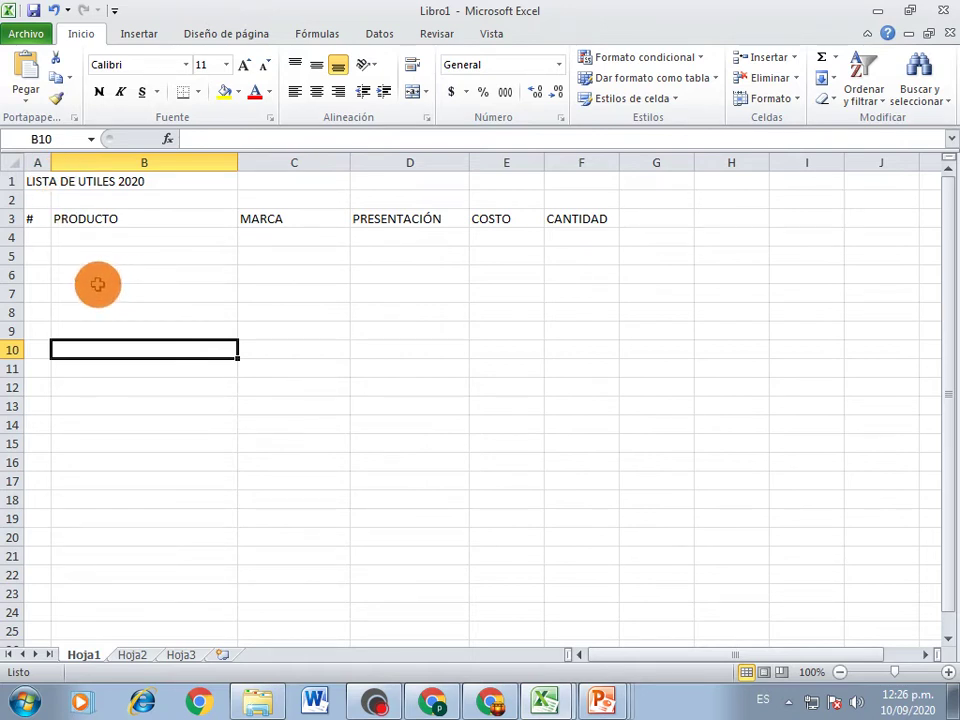
# - Select the range A3:F15, from the # header down to row 15
pyautogui.click(37, 219)
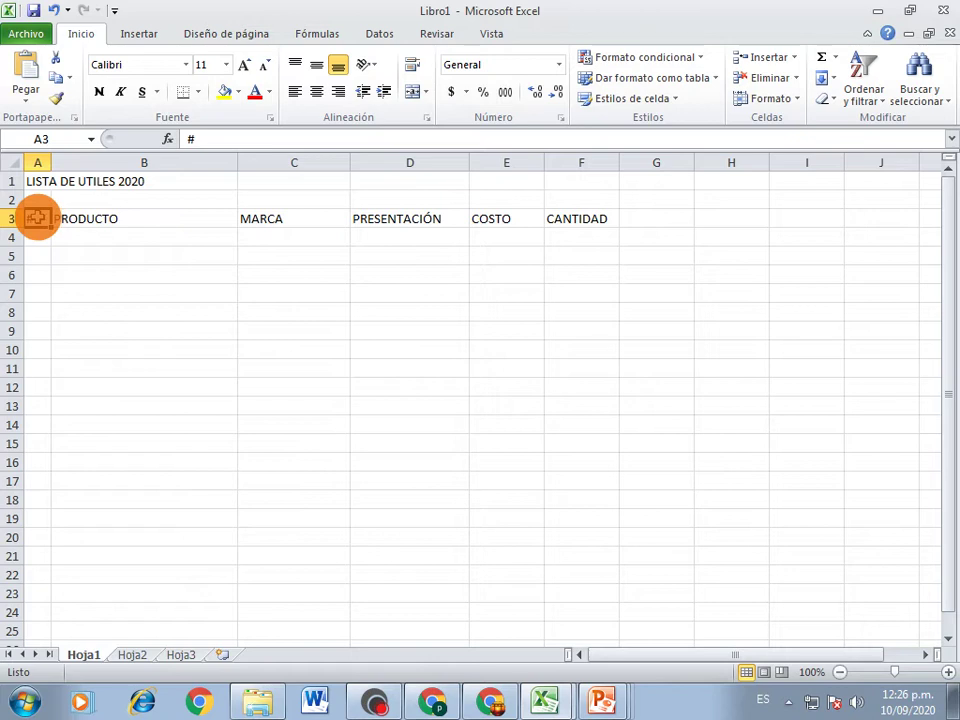
pyautogui.moveTo(37, 218)
pyautogui.mouseDown()
pyautogui.moveTo(546, 221)
pyautogui.moveTo(563, 229)
pyautogui.moveTo(550, 441)
pyautogui.mouseUp()
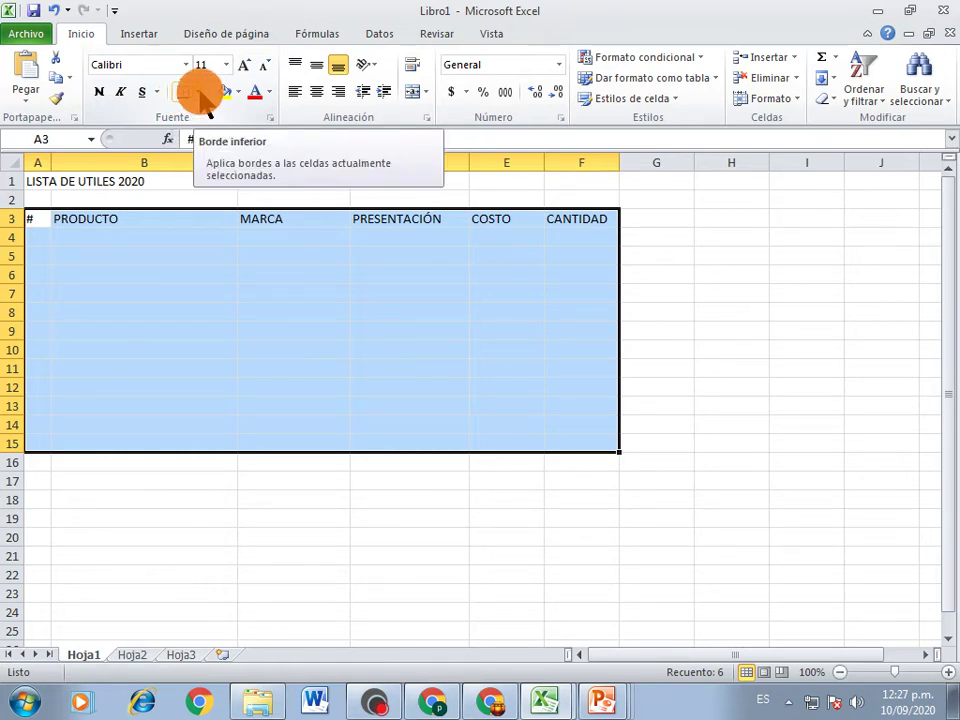
# - Apply Todos los bordes to A3:F15 to grid the table
pyautogui.click(201, 92)
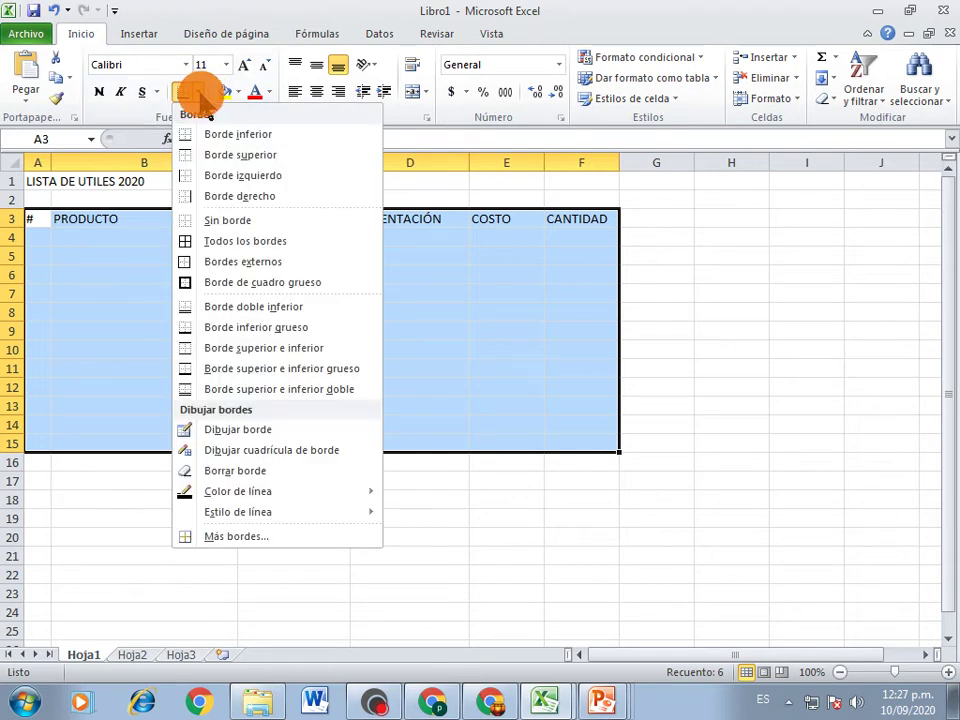
pyautogui.click(265, 241)
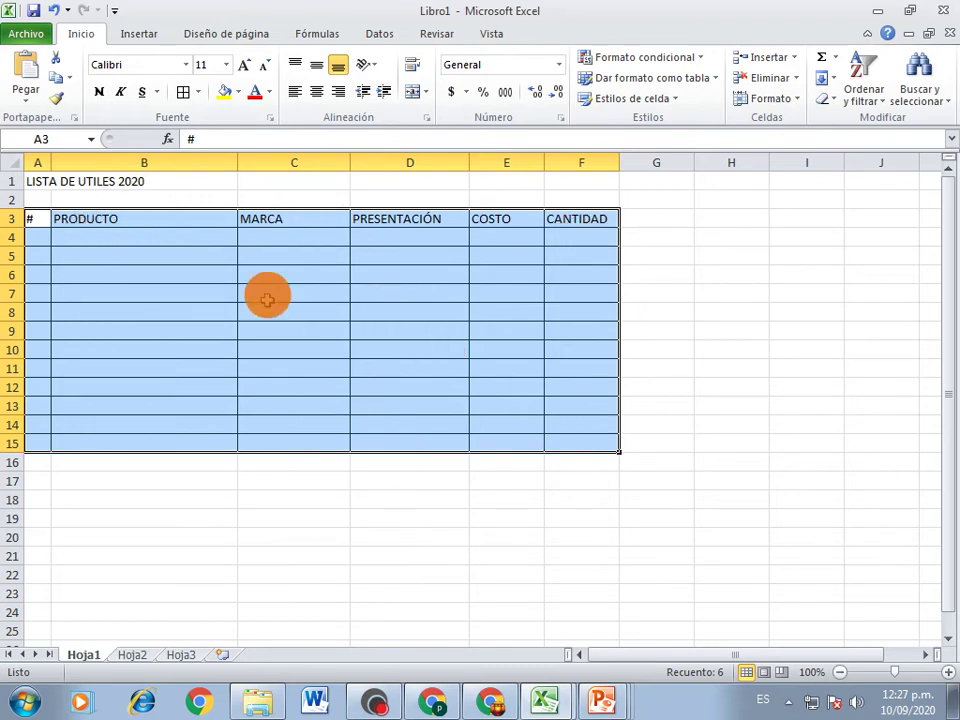
pyautogui.click(385, 338)
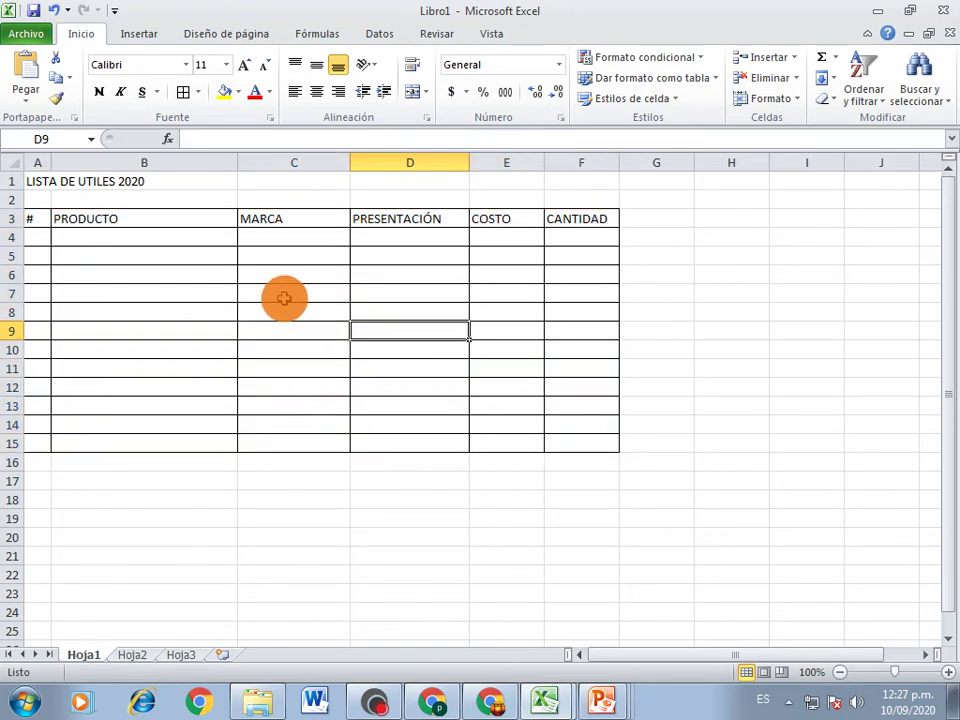
# - Select cells in column B and reopen the border options, closing them unchanged
pyautogui.moveTo(210, 298); pyautogui.dragTo(218, 306)
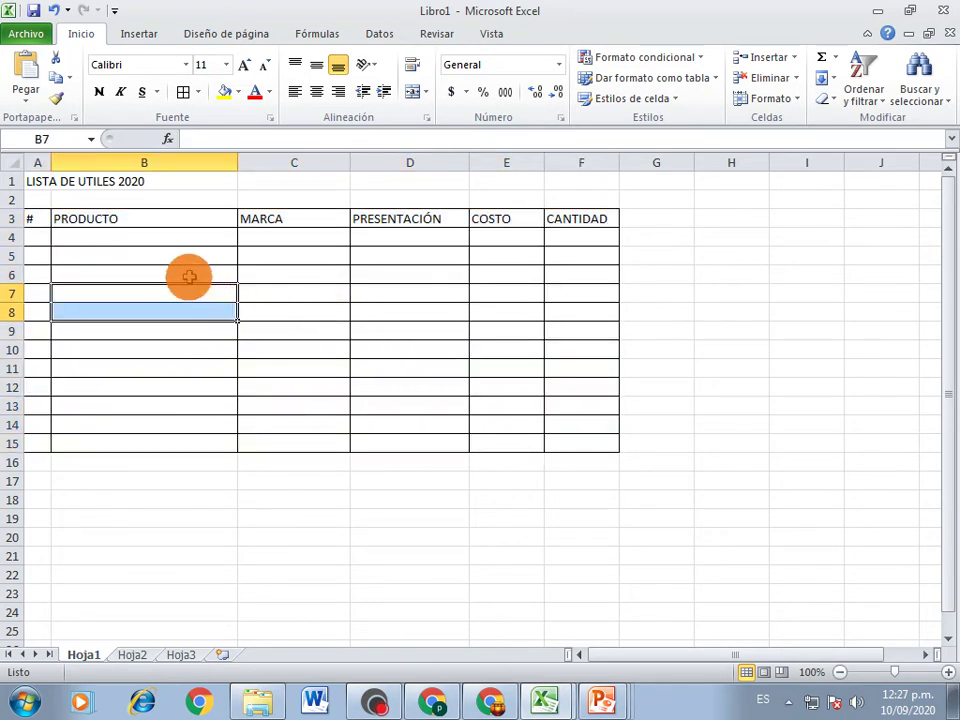
pyautogui.click(185, 273)
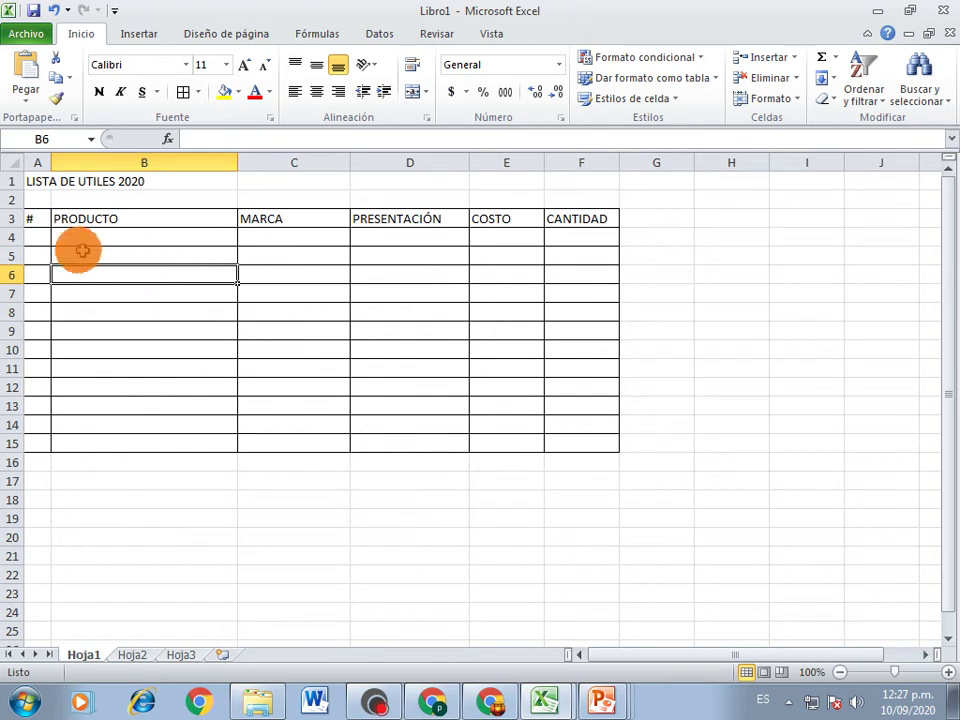
pyautogui.click(199, 92)
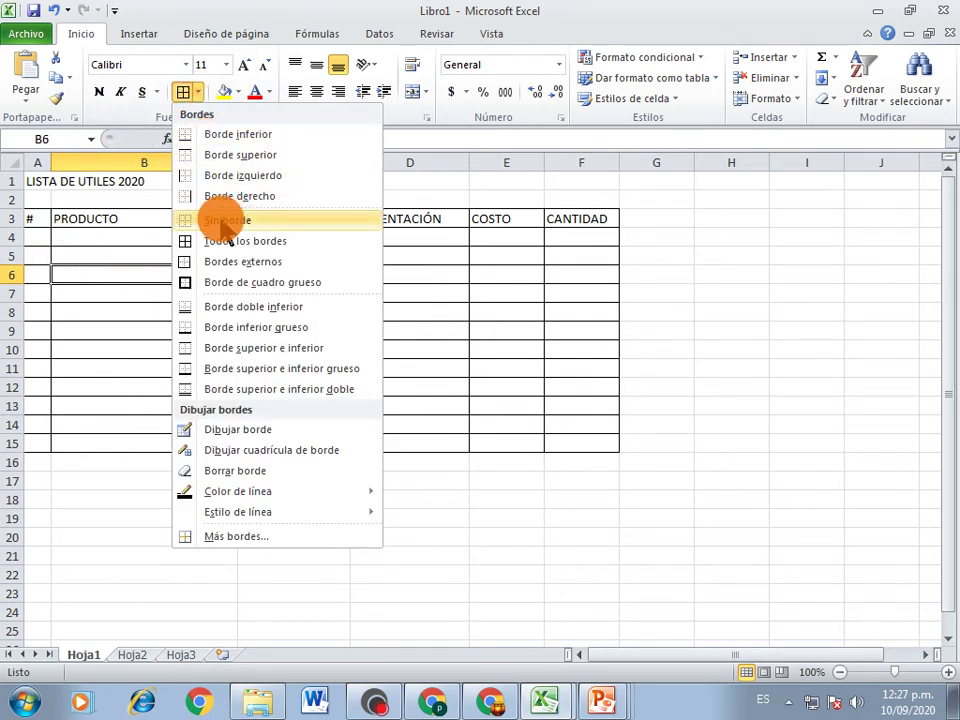
pyautogui.click(105, 251)
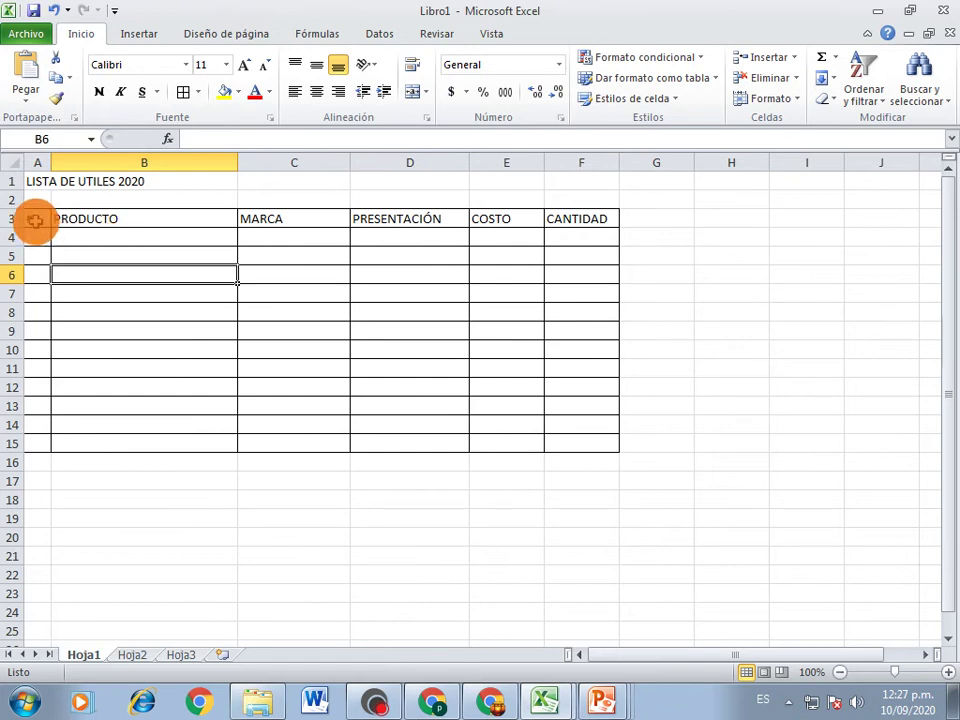
# - Move PRODUCTO to H6 and undo it, then select the headers A3:F3
pyautogui.click(34, 221)
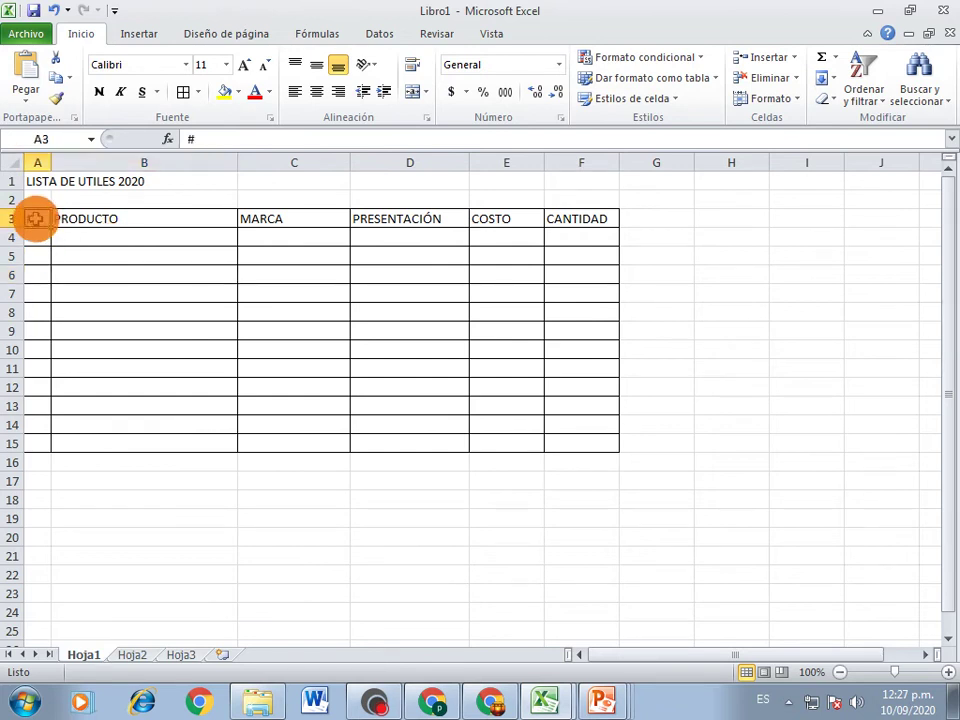
pyautogui.click(178, 221)
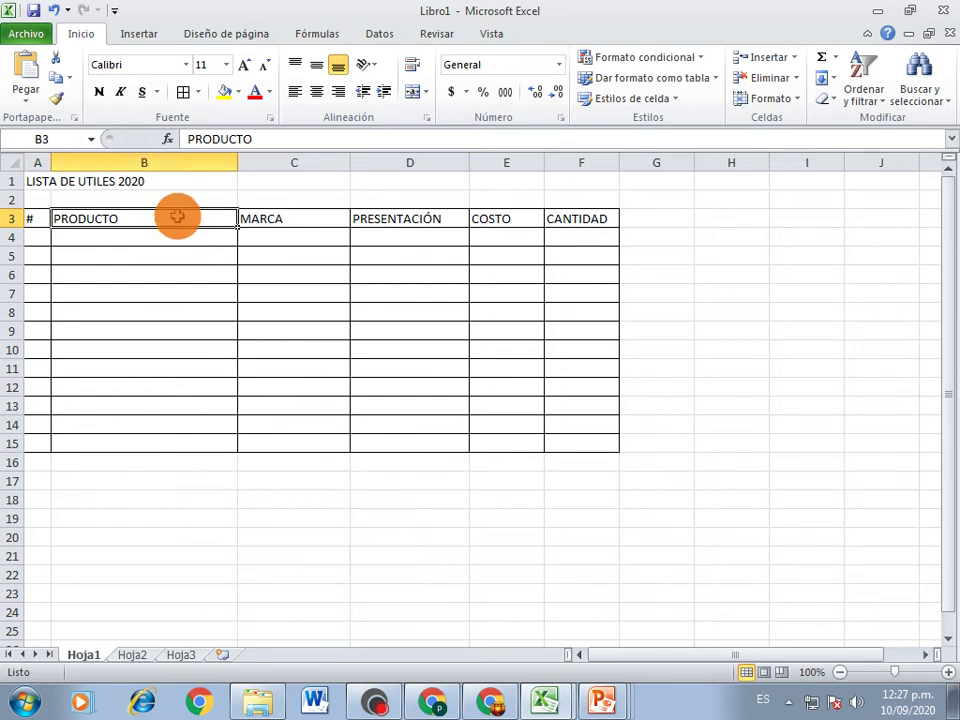
pyautogui.moveTo(177, 216); pyautogui.dragTo(306, 268)
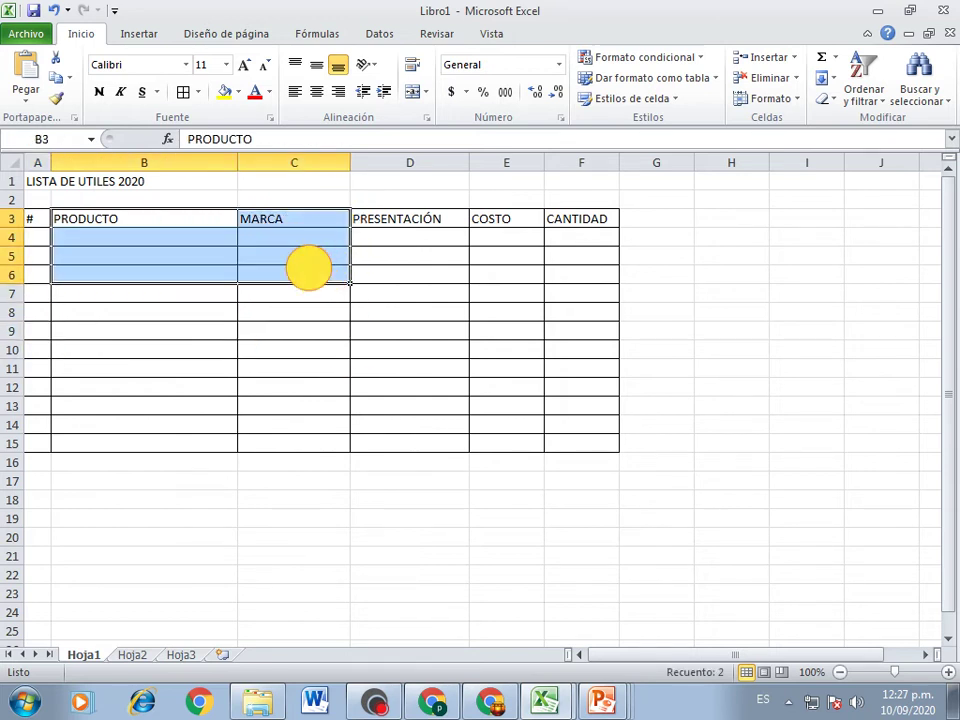
pyautogui.click(192, 216)
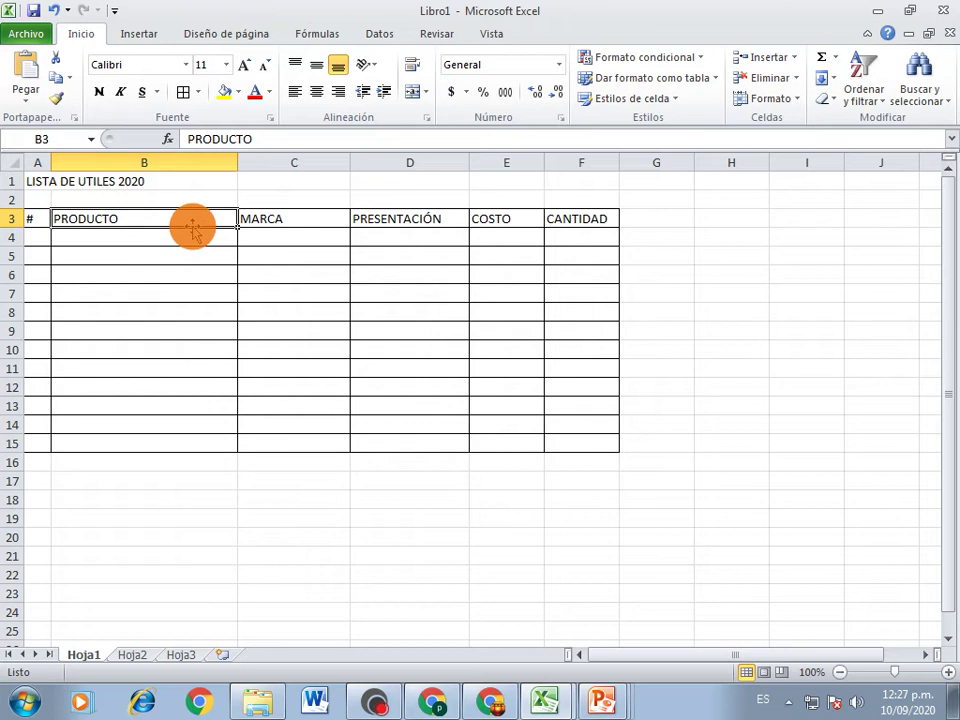
pyautogui.moveTo(192, 228)
pyautogui.mouseDown()
pyautogui.moveTo(730, 275)
pyautogui.moveTo(728, 285)
pyautogui.mouseUp()
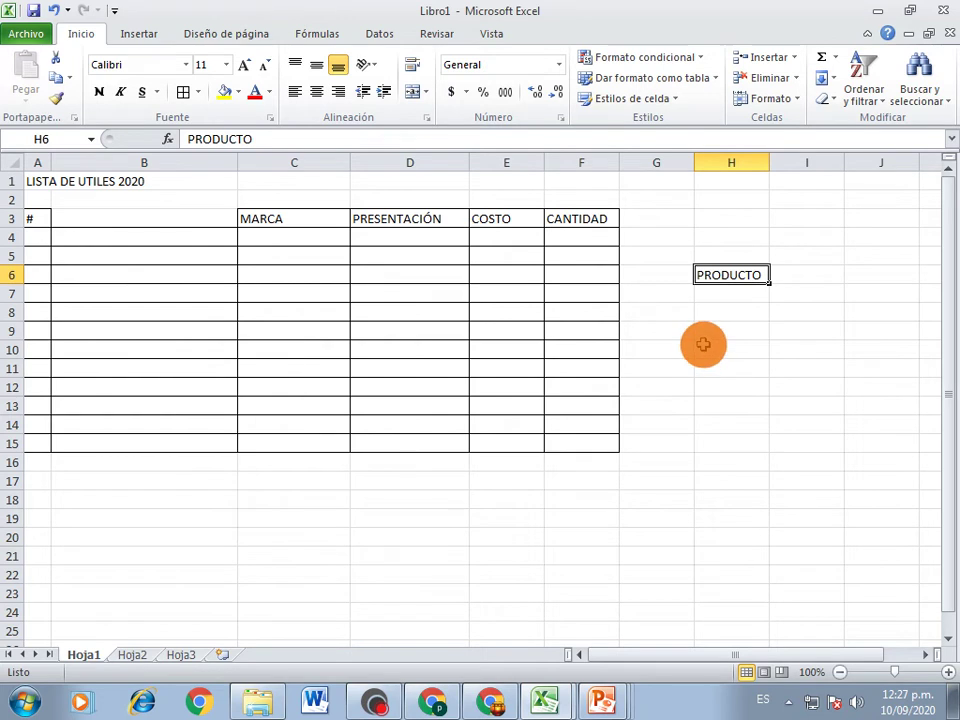
pyautogui.hotkey('ctrl', 'z')
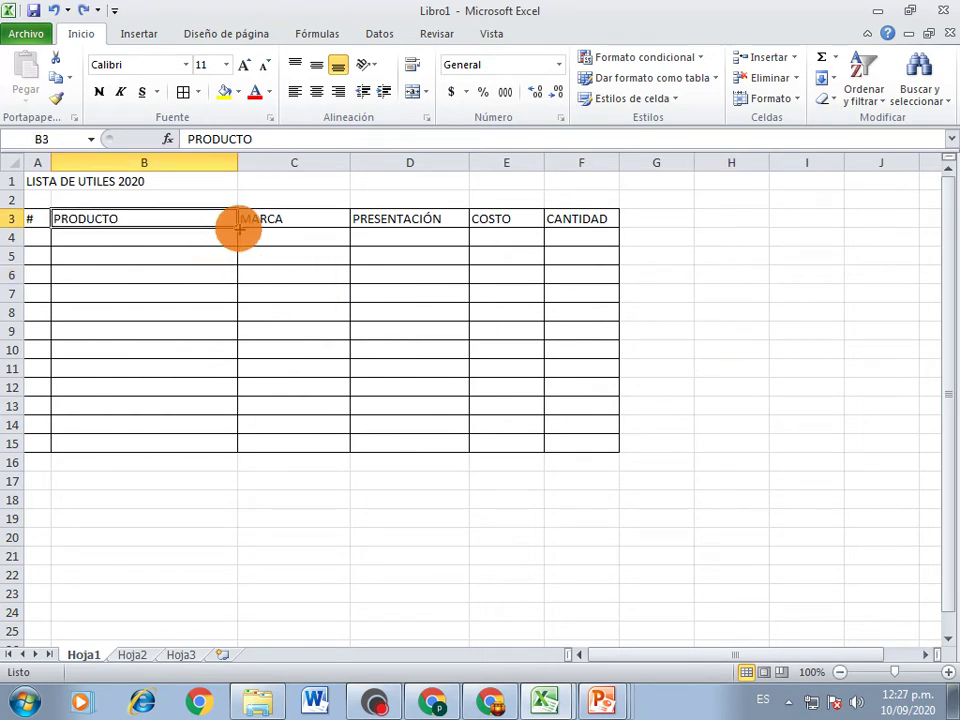
pyautogui.click(40, 224)
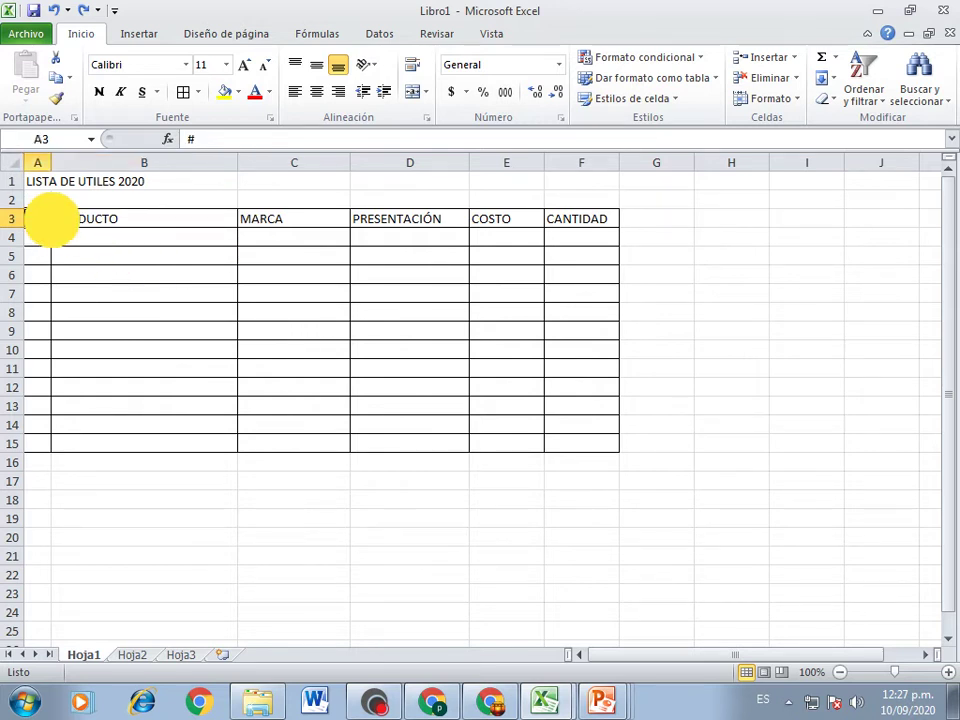
pyautogui.moveTo(40, 222)
pyautogui.mouseDown()
pyautogui.moveTo(474, 246)
pyautogui.moveTo(604, 220)
pyautogui.mouseUp()
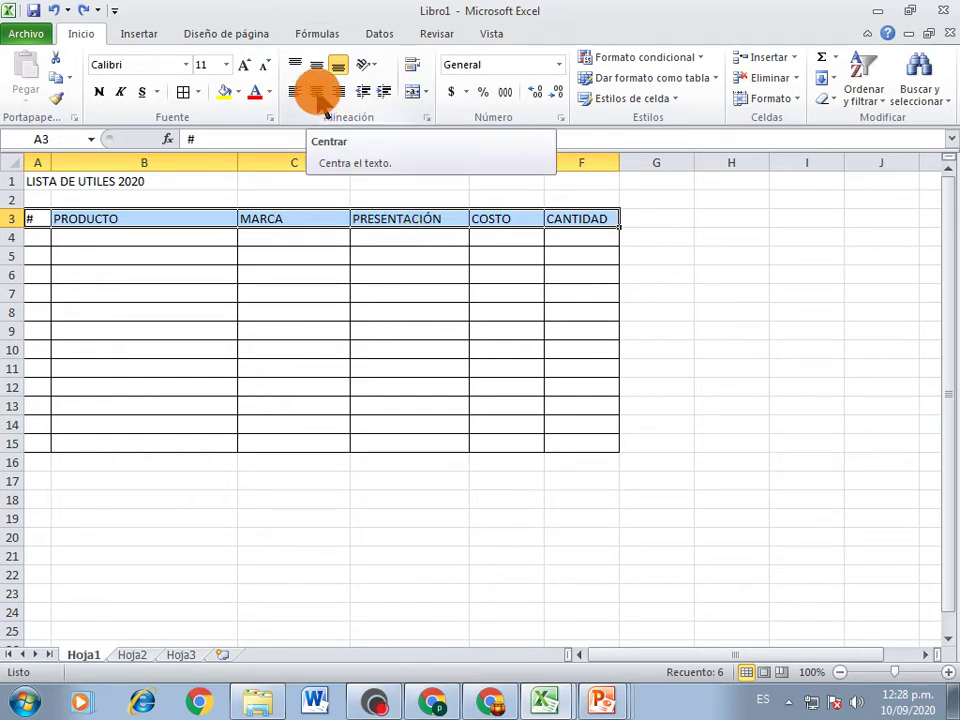
# - Centre the six headers in A3:F3 horizontally
pyautogui.click(318, 97)
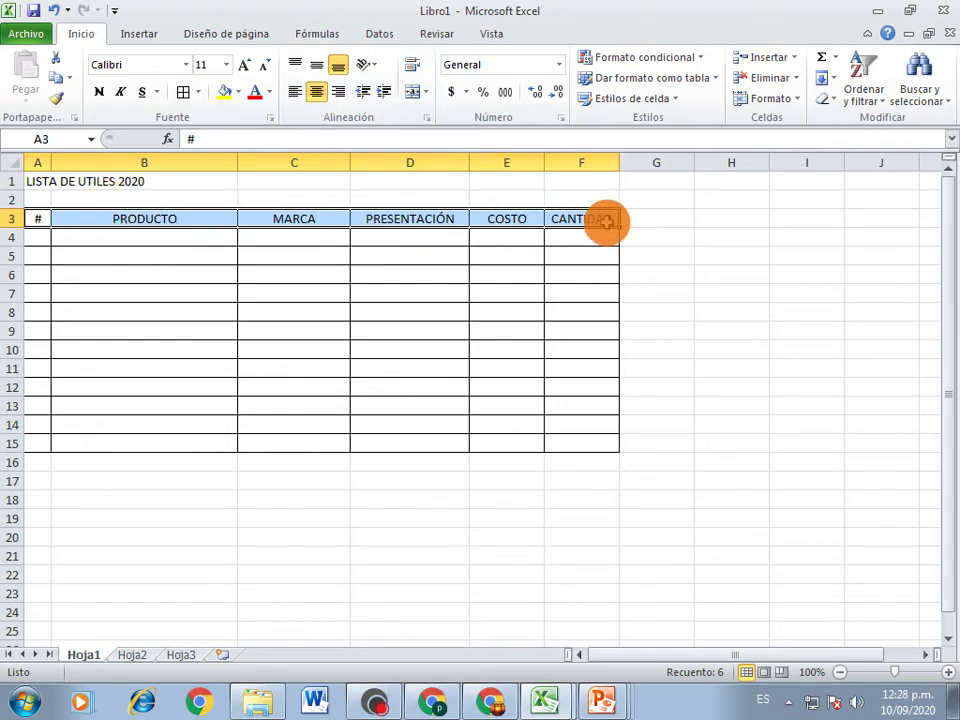
pyautogui.click(364, 221)
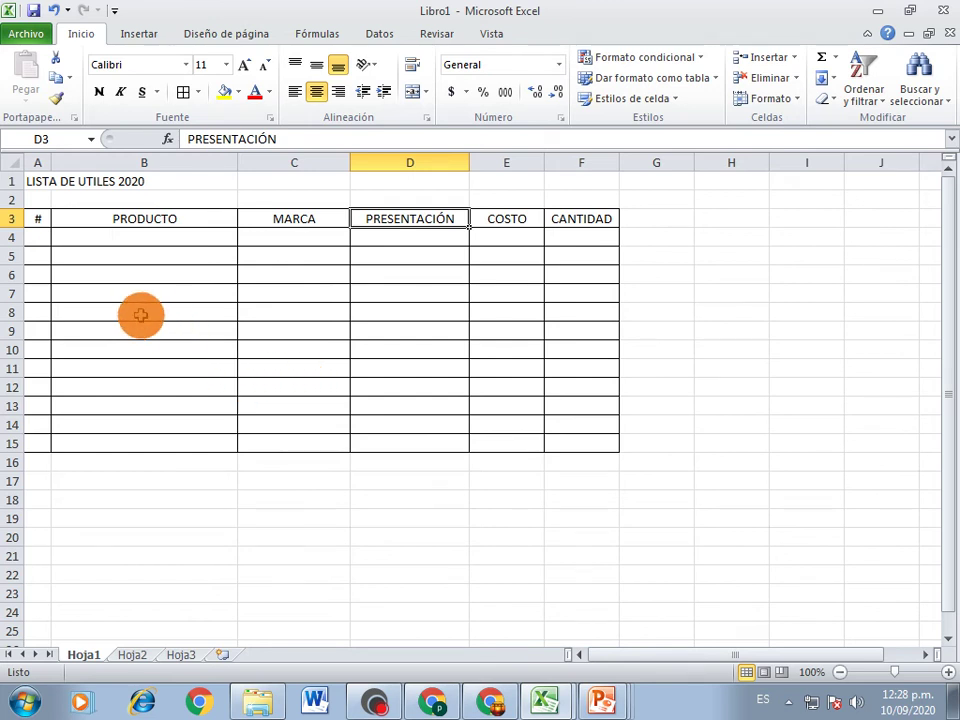
pyautogui.click(37, 183)
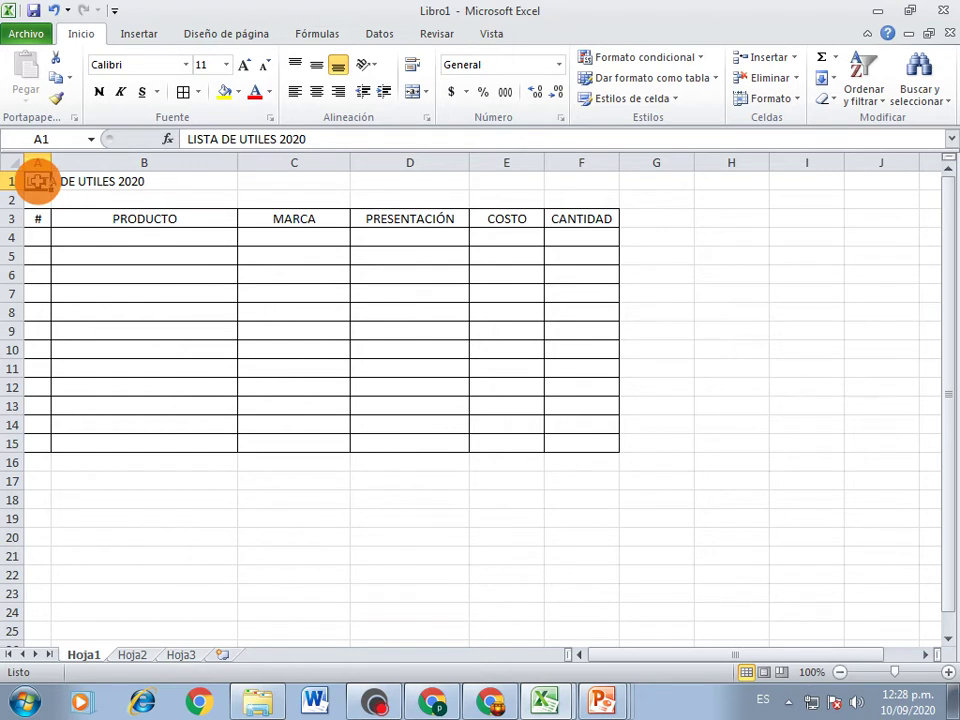
# - Merge and centre the title across A1:F1 and enlarge it to 18 pt
pyautogui.moveTo(37, 181); pyautogui.dragTo(578, 183)
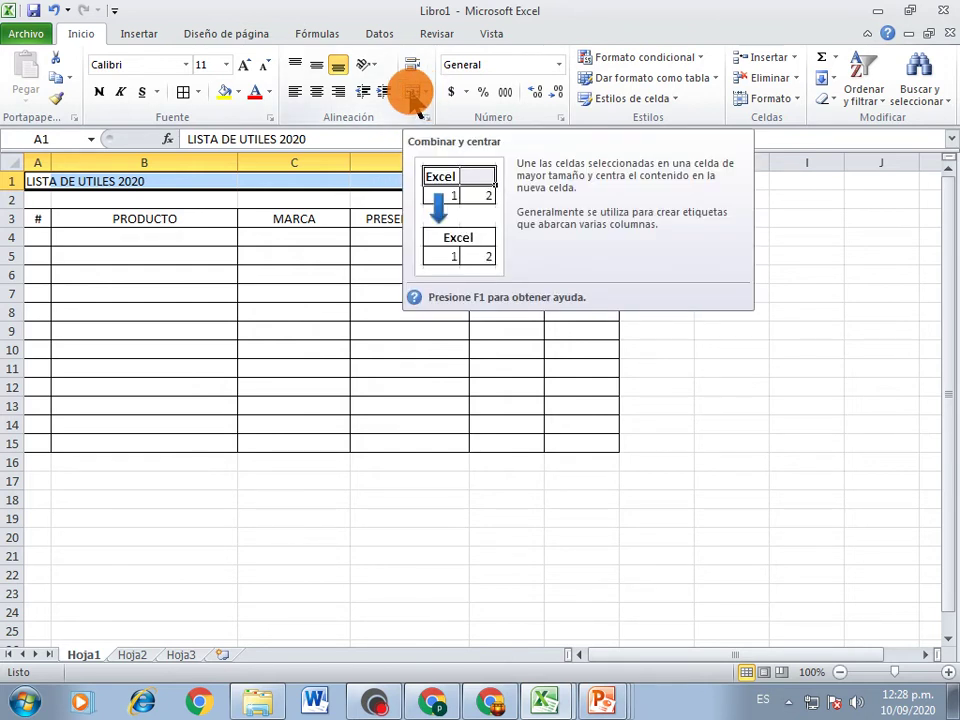
pyautogui.click(412, 92)
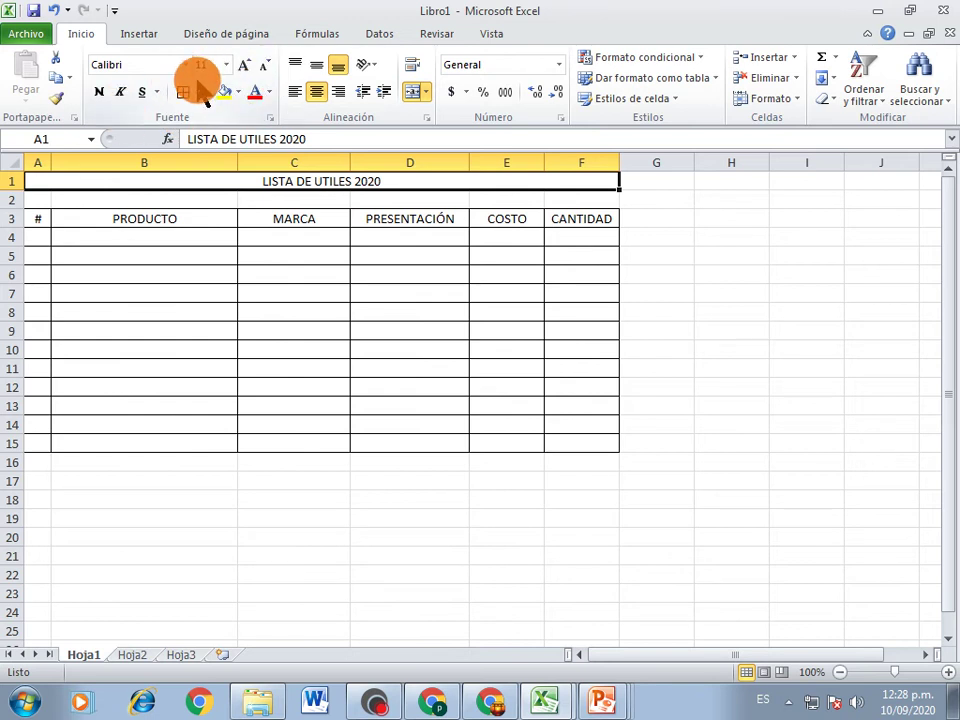
pyautogui.click(245, 66)
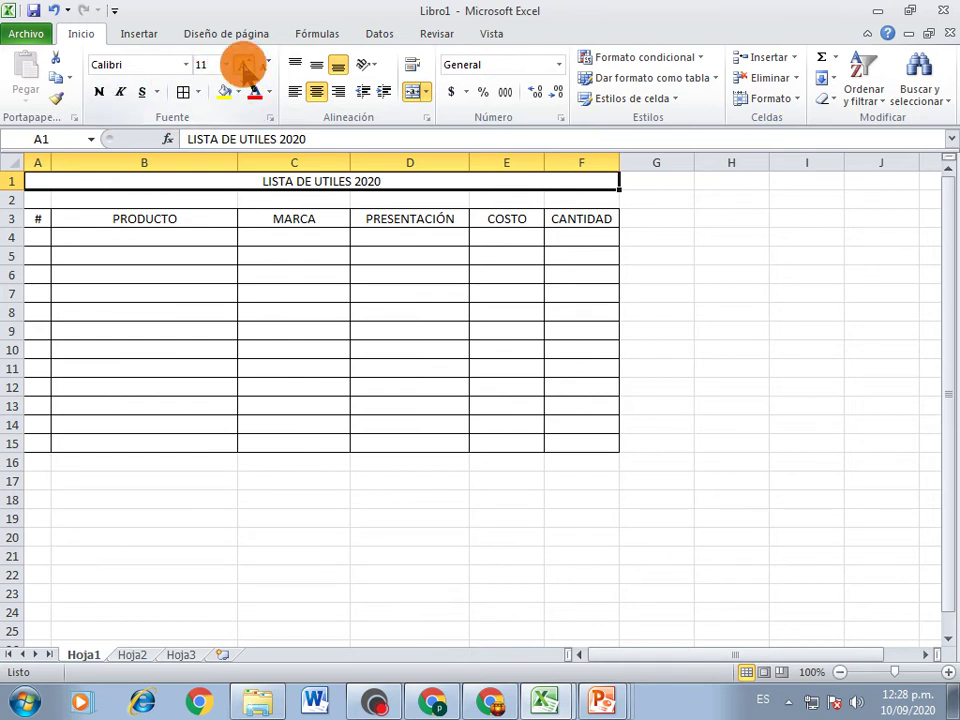
pyautogui.click(245, 70)
pyautogui.click(245, 70)
pyautogui.click(245, 70)
pyautogui.click(245, 70)
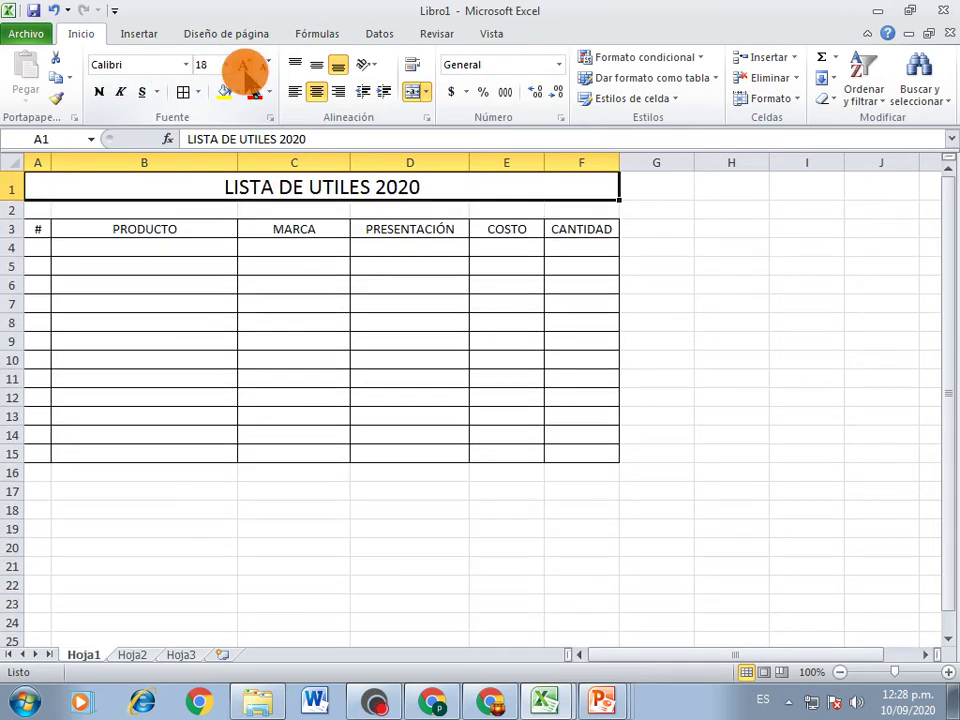
# - Colour the title text light blue
pyautogui.click(268, 91)
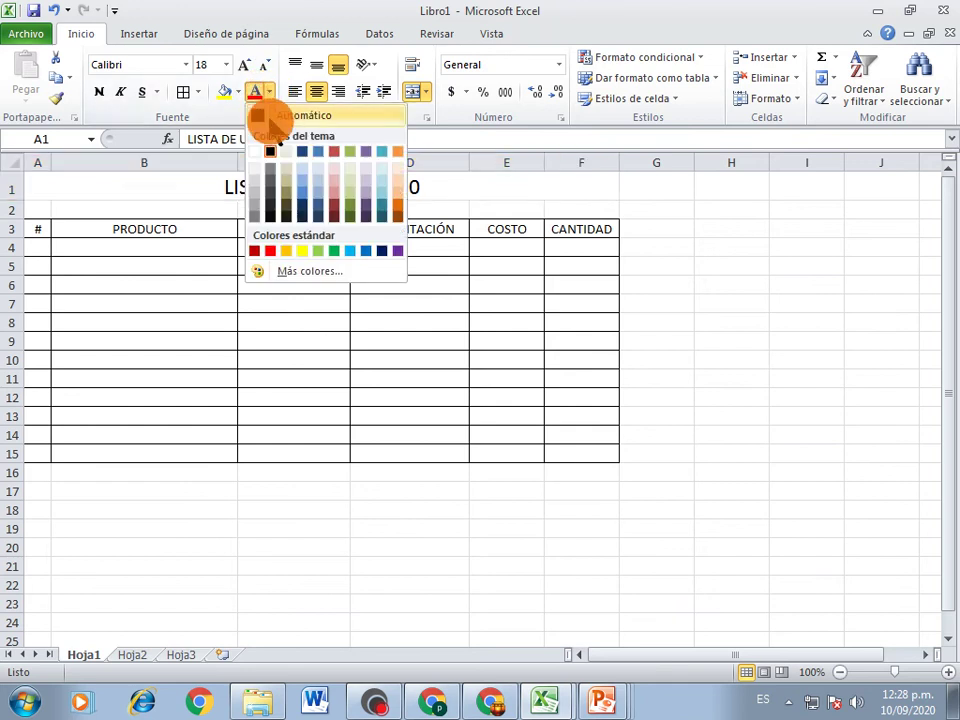
pyautogui.click(347, 250)
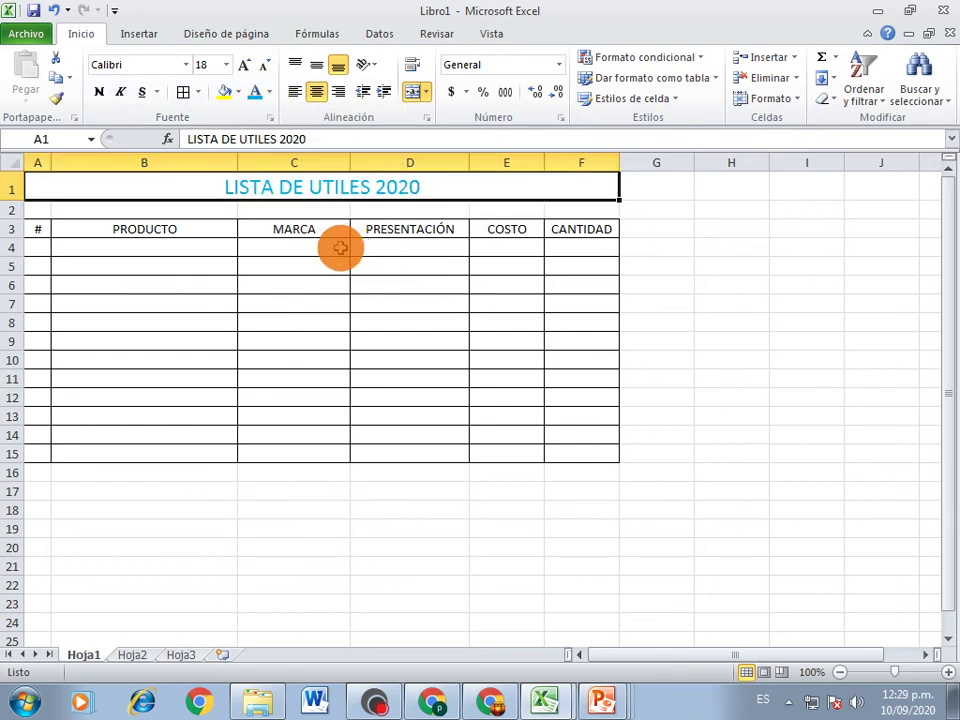
pyautogui.click(40, 249)
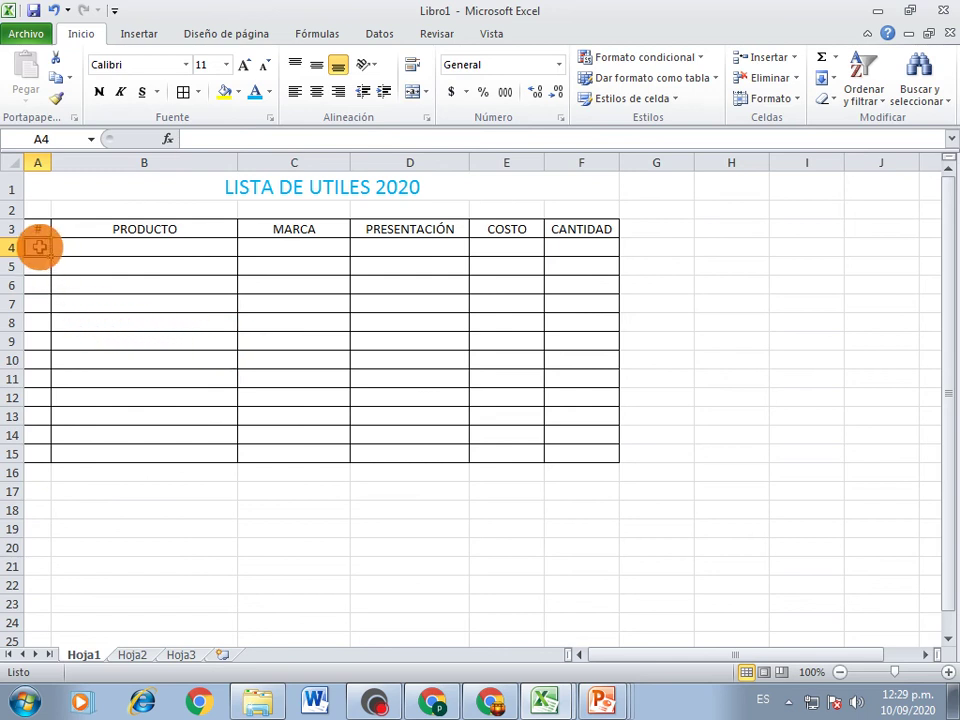
# - Centre the # column cells A4:A15
pyautogui.moveTo(38, 248); pyautogui.dragTo(42, 447)
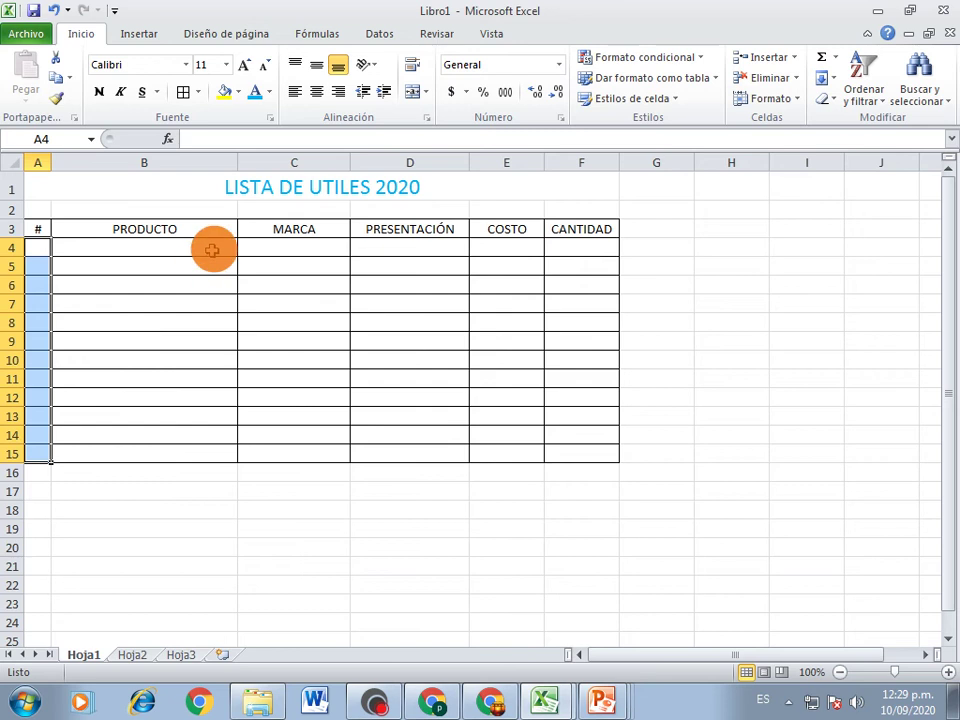
pyautogui.click(316, 91)
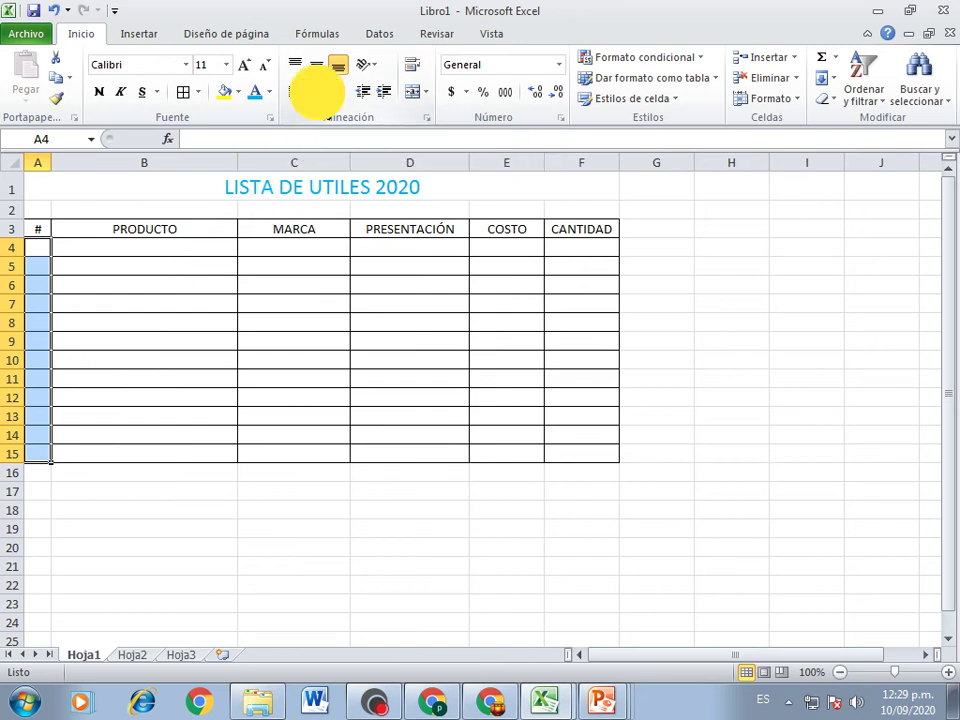
pyautogui.click(38, 250)
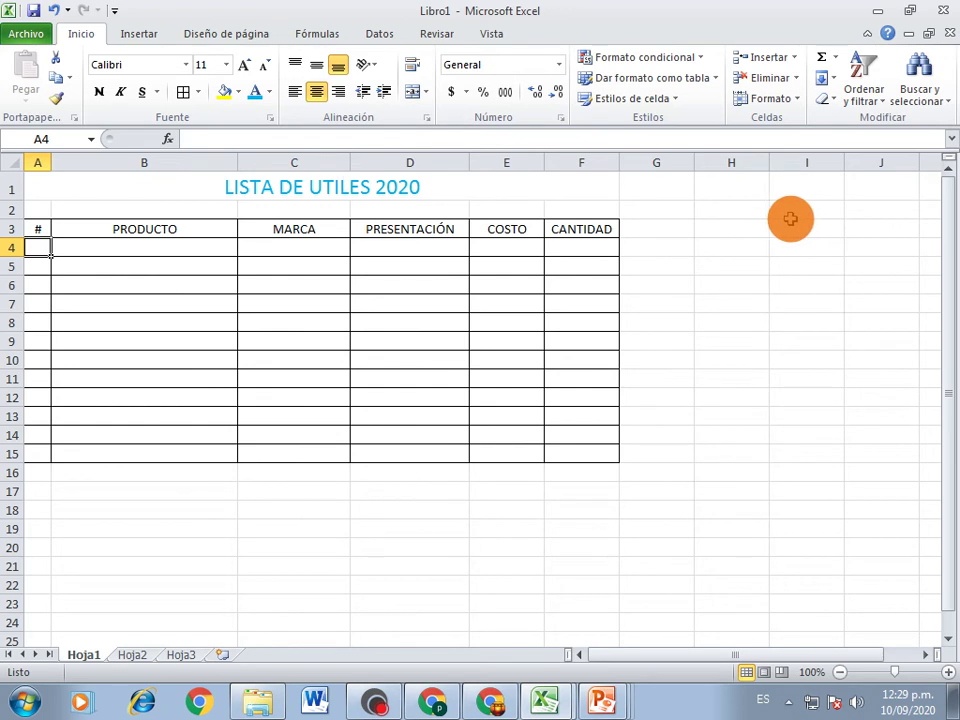
# - Enter 1, CUADERNO PROFESIONAL, SCRIBE and PROFESIONAL in A4:D4
pyautogui.write('1')
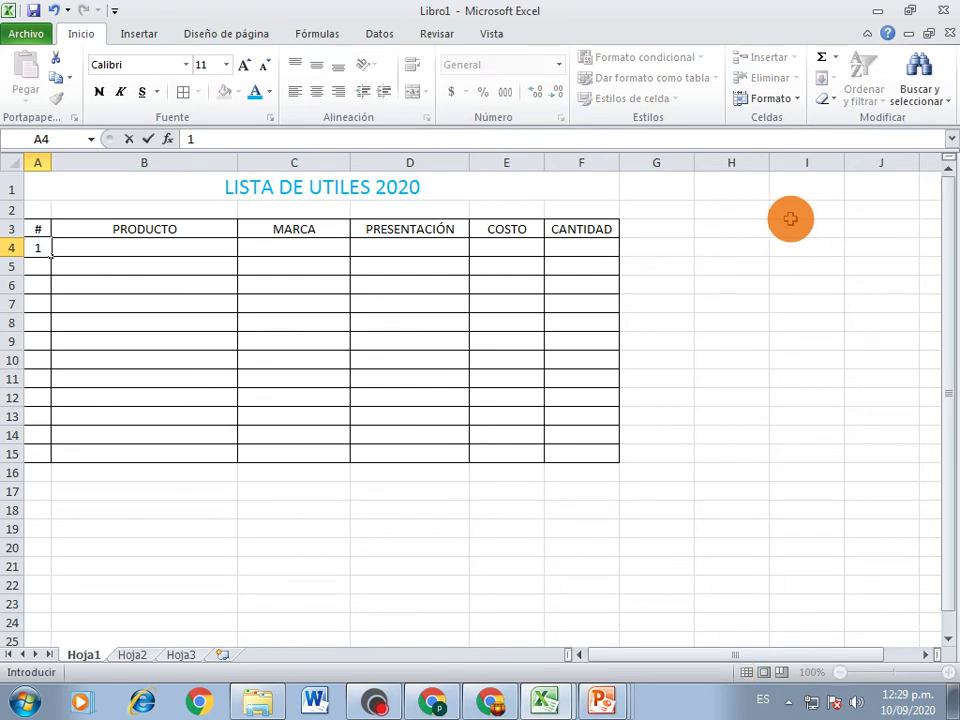
pyautogui.press('Tab')
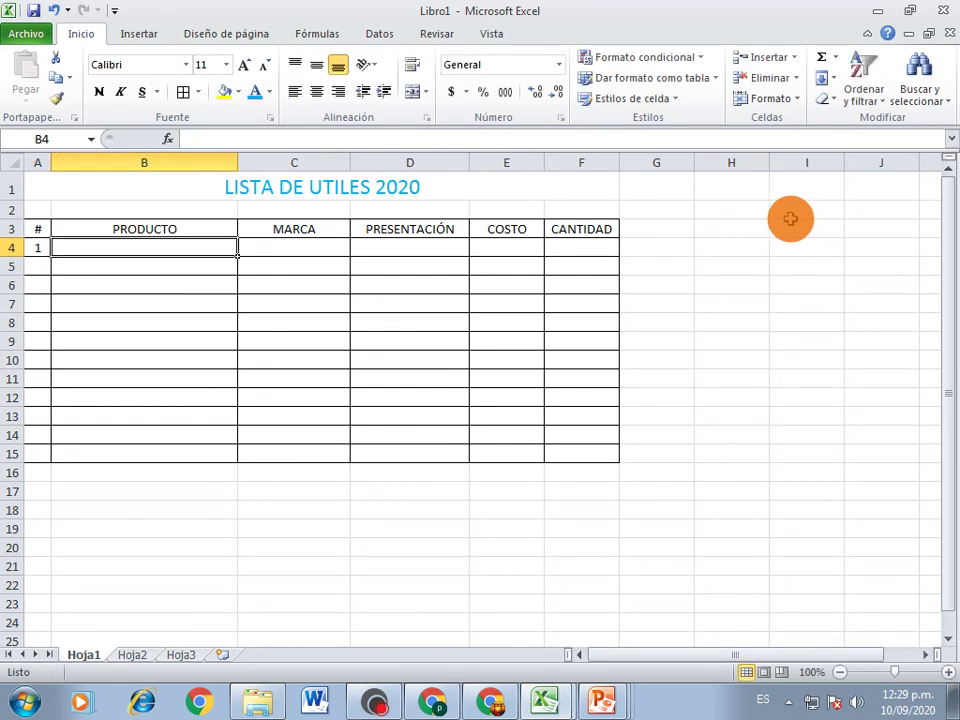
pyautogui.write('CUADERNO')
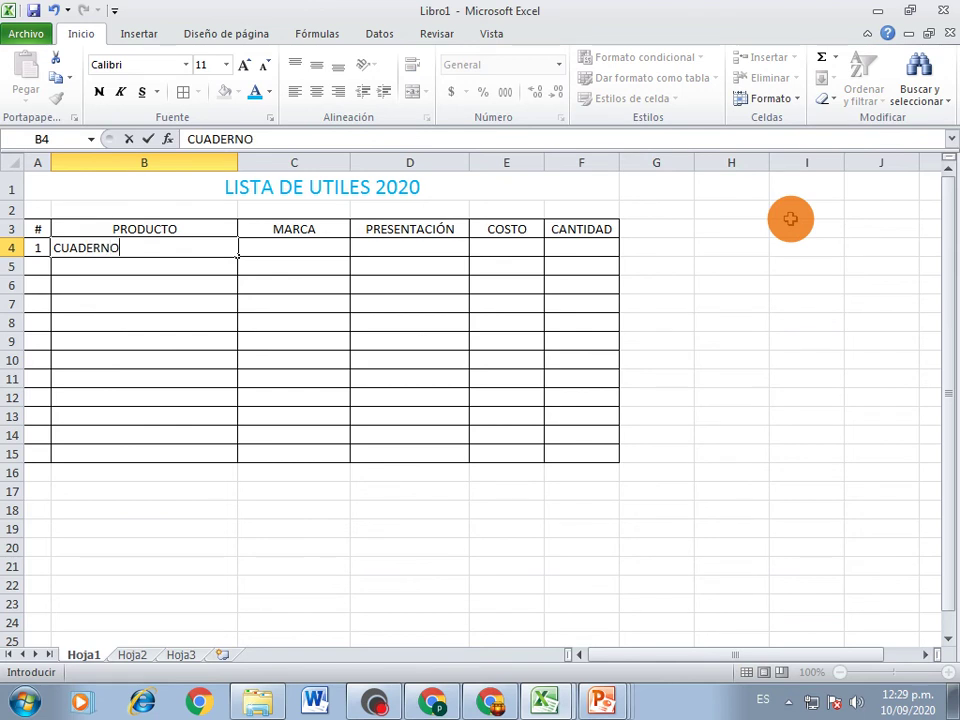
pyautogui.write(' PROFESIONAL')
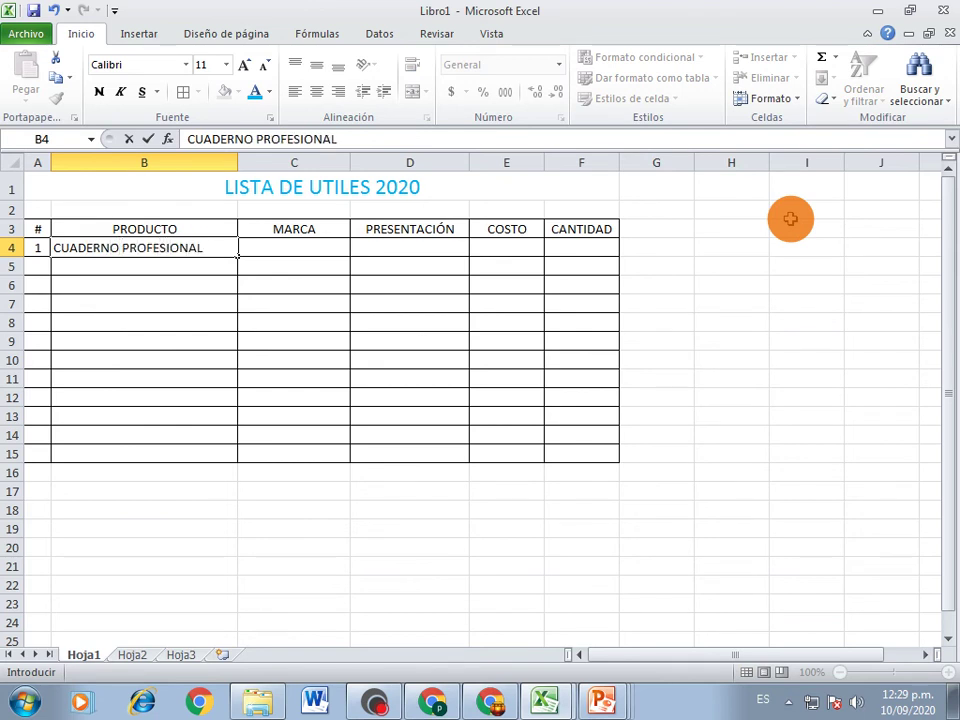
pyautogui.press('Tab')
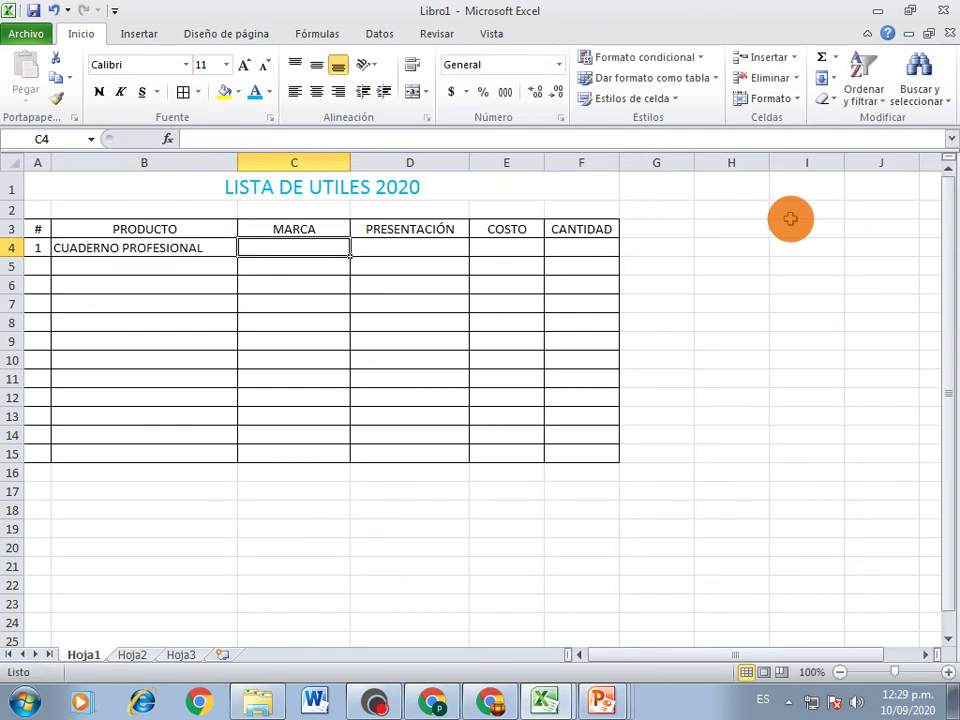
pyautogui.write('SCRIBE')
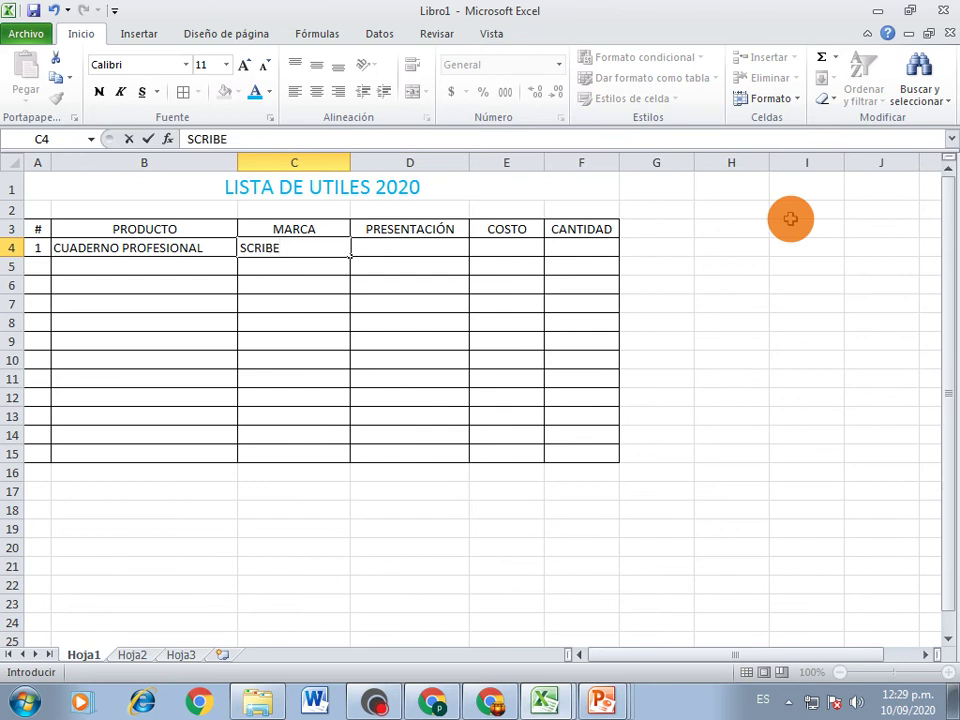
pyautogui.press('Tab')
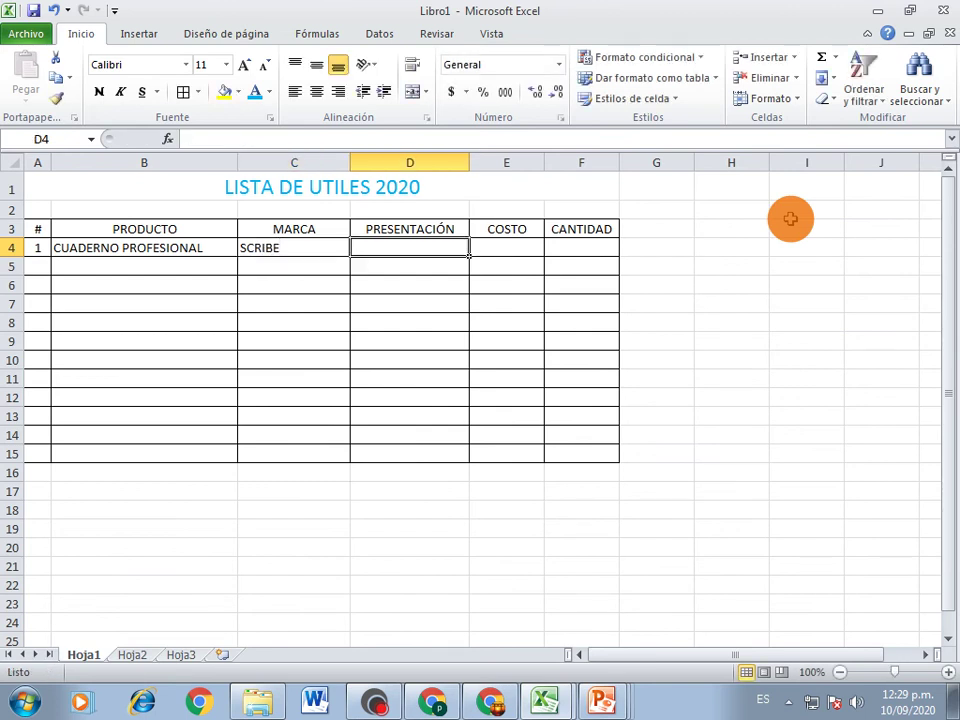
pyautogui.write('PROFESIO')
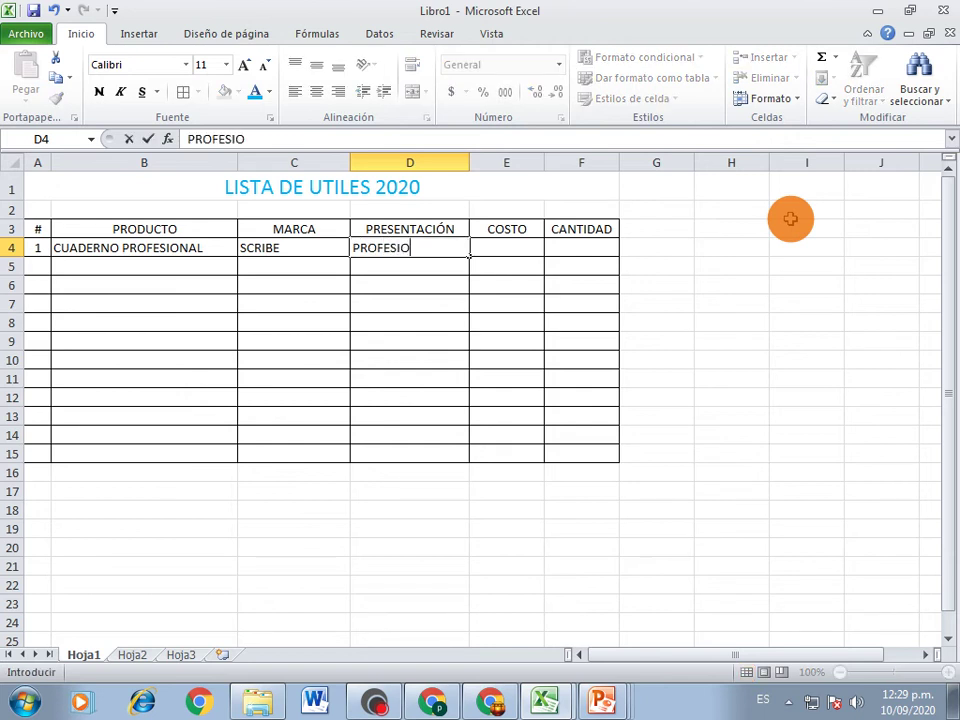
pyautogui.write('NAL')
pyautogui.press('Tab')
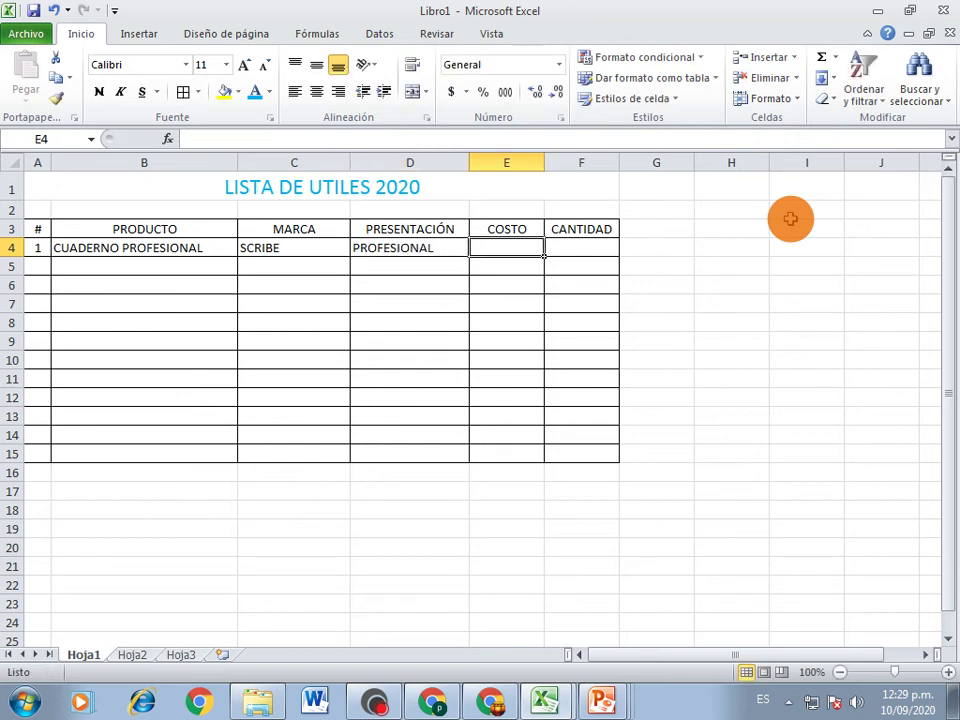
# - Enter cost 25 and quantity 100 in E4:F4
pyautogui.write('25')
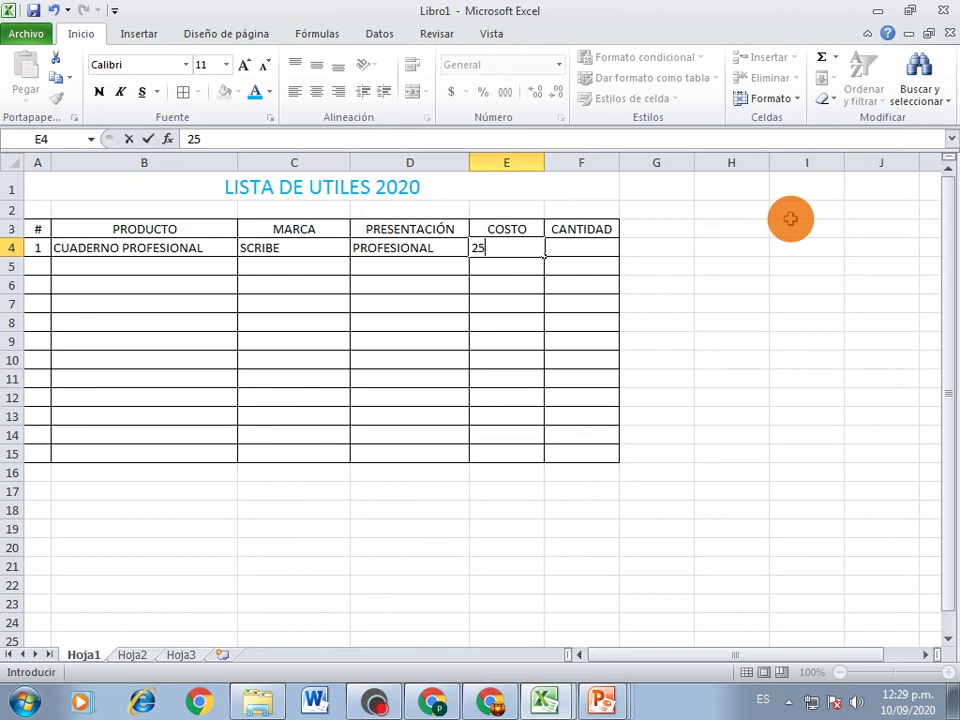
pyautogui.press('Tab')
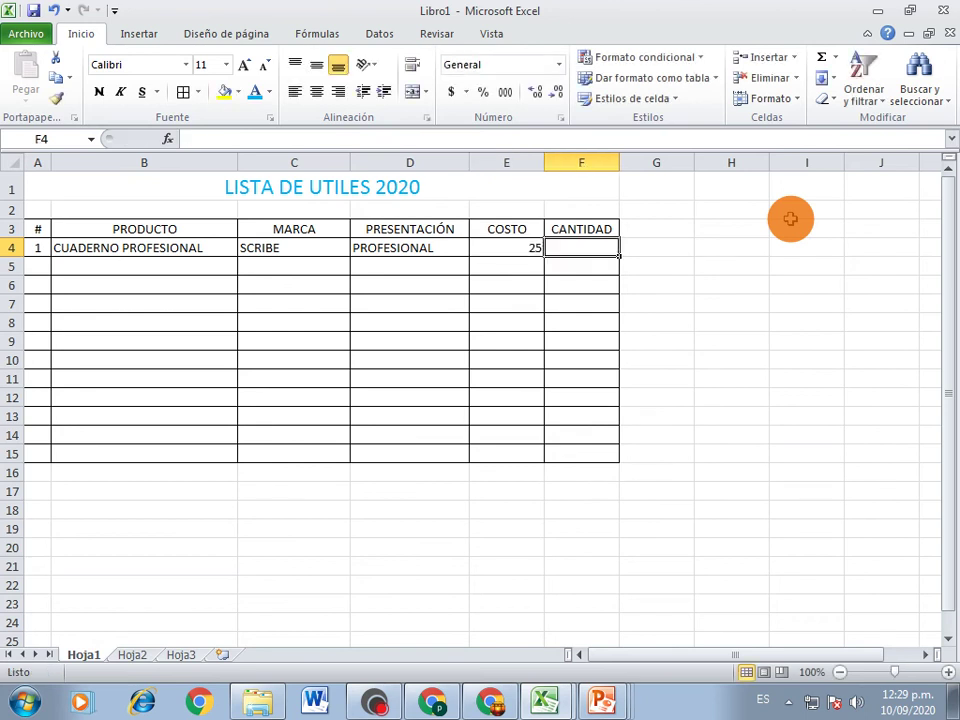
pyautogui.write('100')
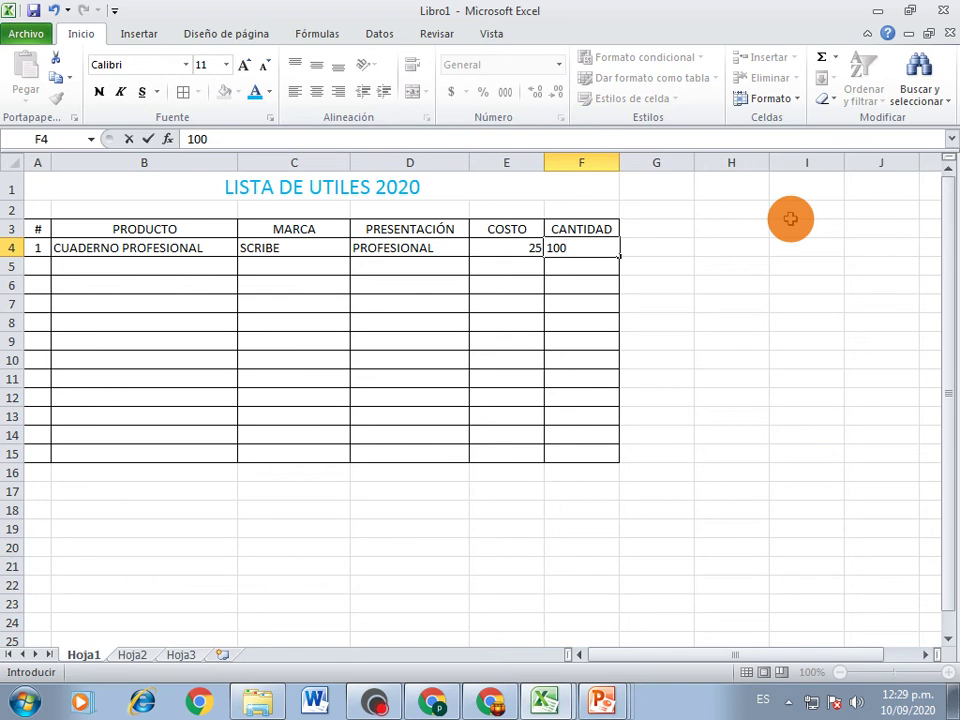
pyautogui.press('Return')
pyautogui.press('Left')
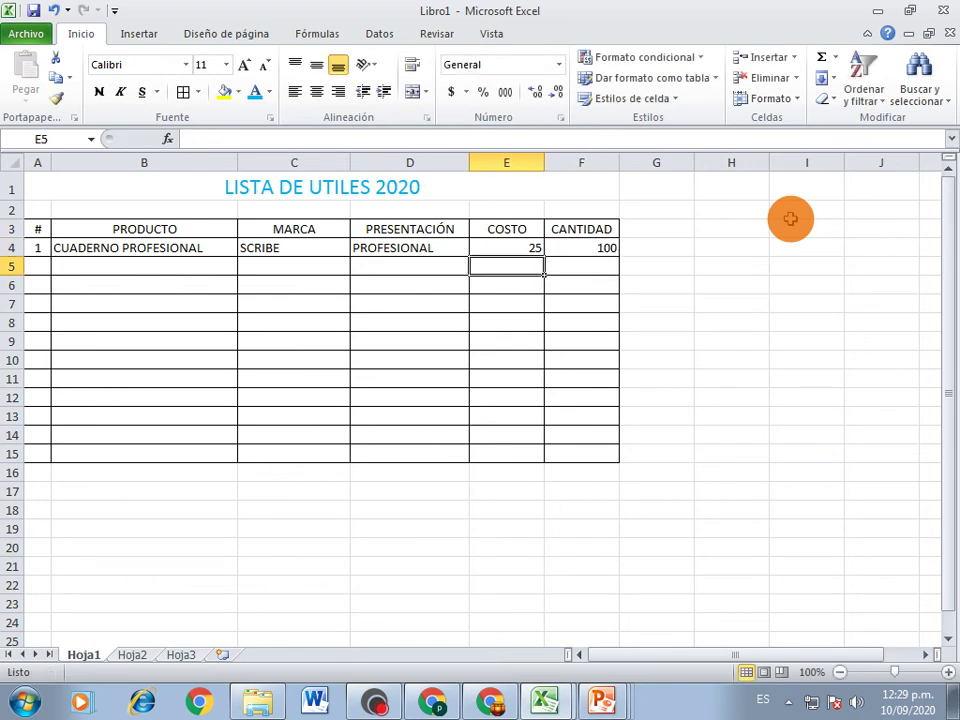
pyautogui.press('Left')
pyautogui.press('Left')
pyautogui.press('Left')
pyautogui.press('Left')
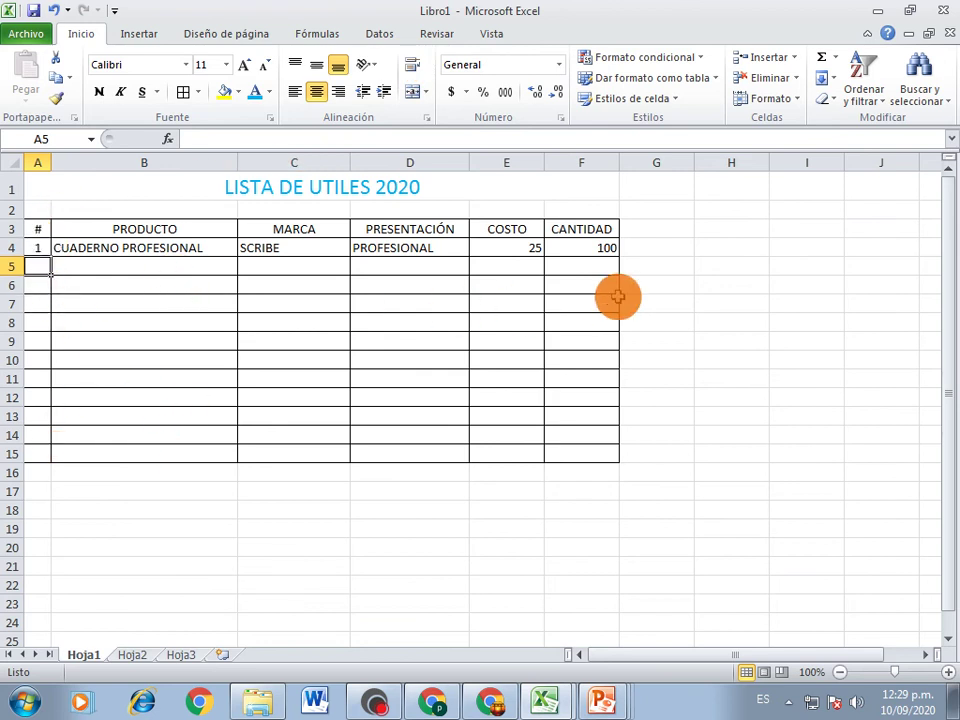
# - Enter item 2 in A5 and a CUADERNO product name in B5
pyautogui.write('2')
pyautogui.press('Tab')
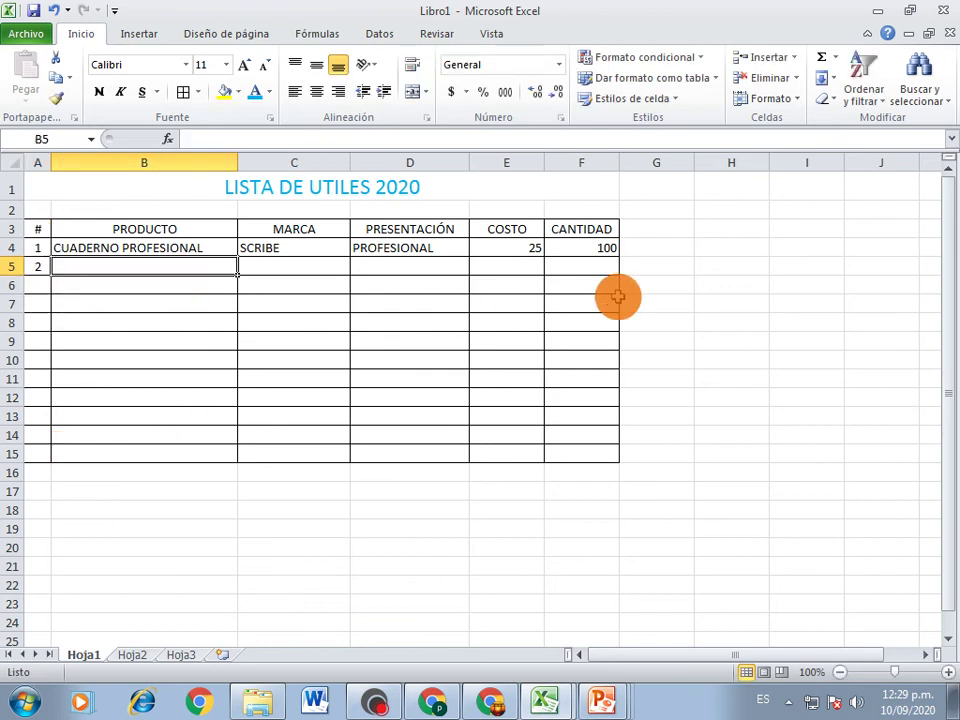
pyautogui.write('CUADER')
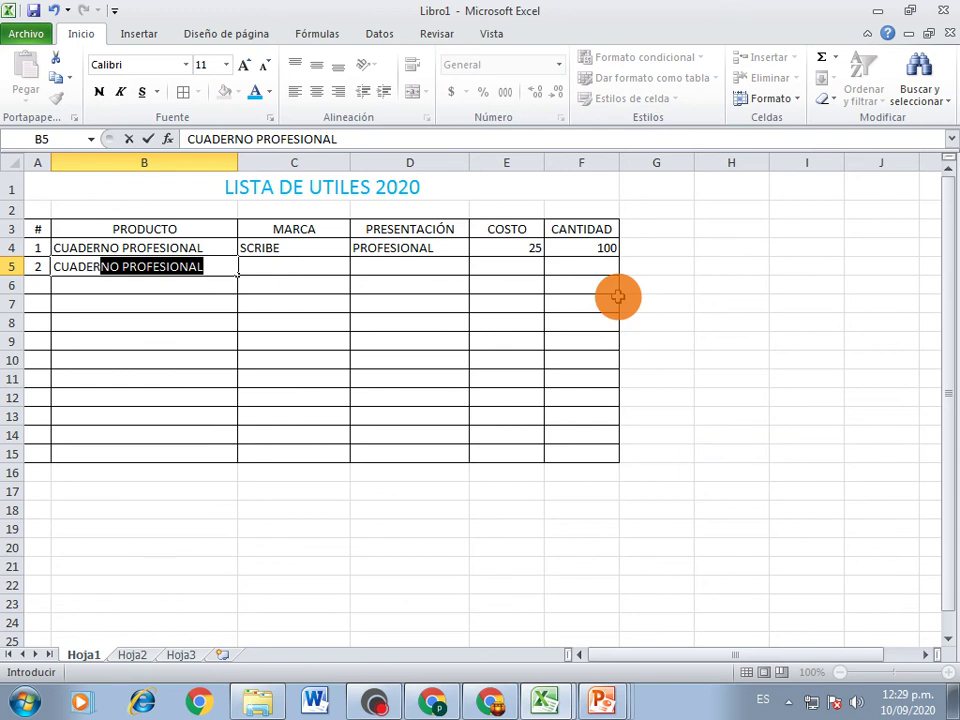
pyautogui.write('RNO')
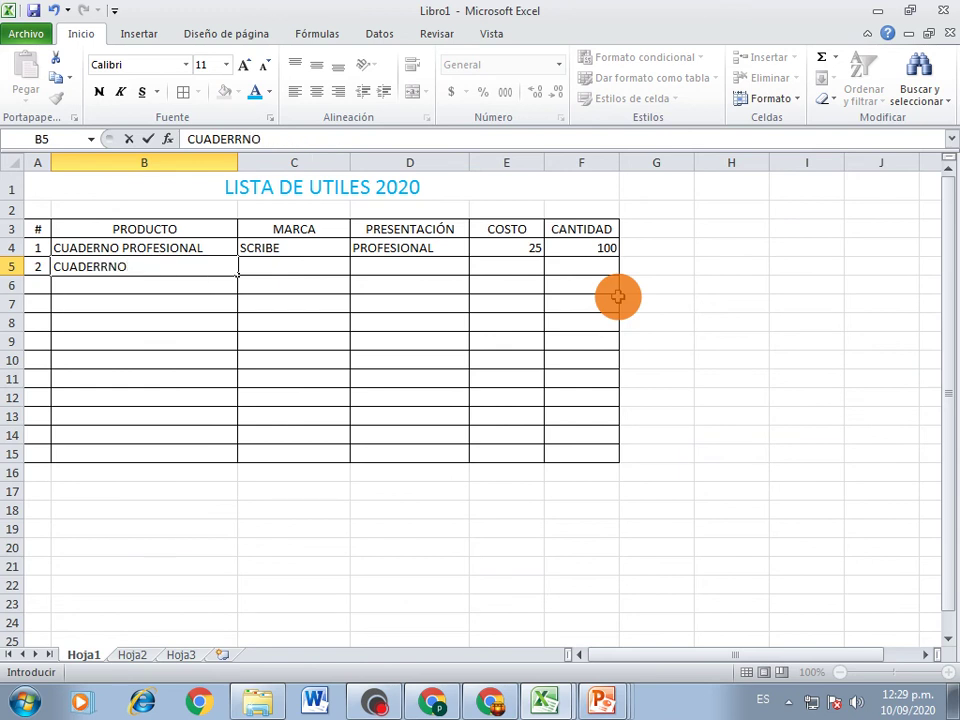
pyautogui.press('BackSpace')
pyautogui.press('BackSpace')
pyautogui.press('BackSpace')
pyautogui.write('NO')
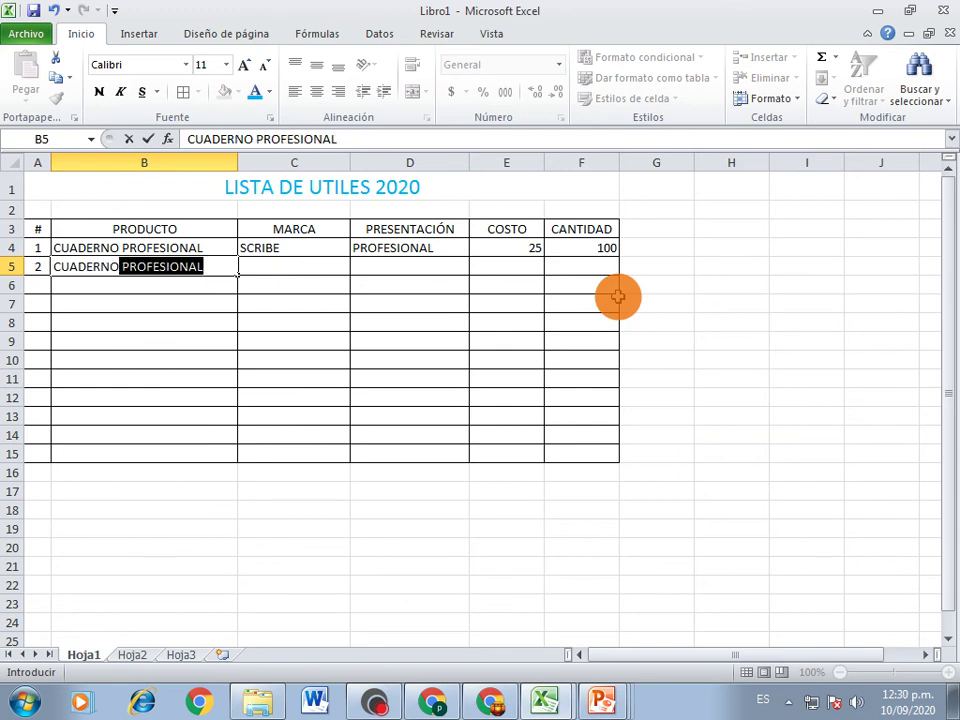
pyautogui.press('Return')
# - Edit the product cells in rows 4 and 5 so B5 reads CUADERNO
pyautogui.press('Up')
pyautogui.press('Up')
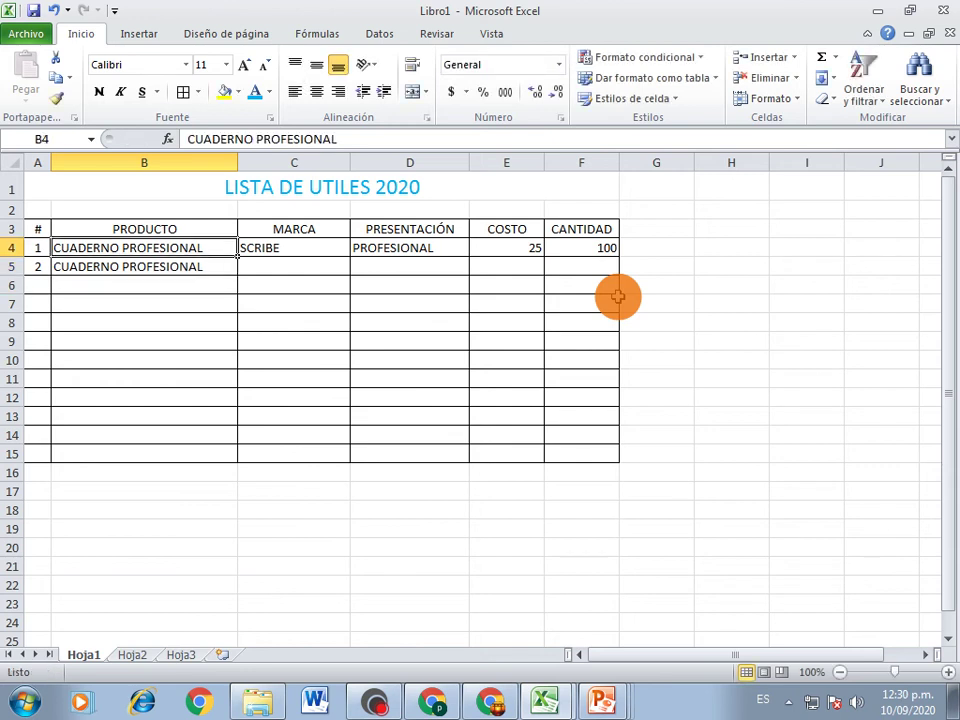
pyautogui.press('F2')
pyautogui.press('BackSpace')
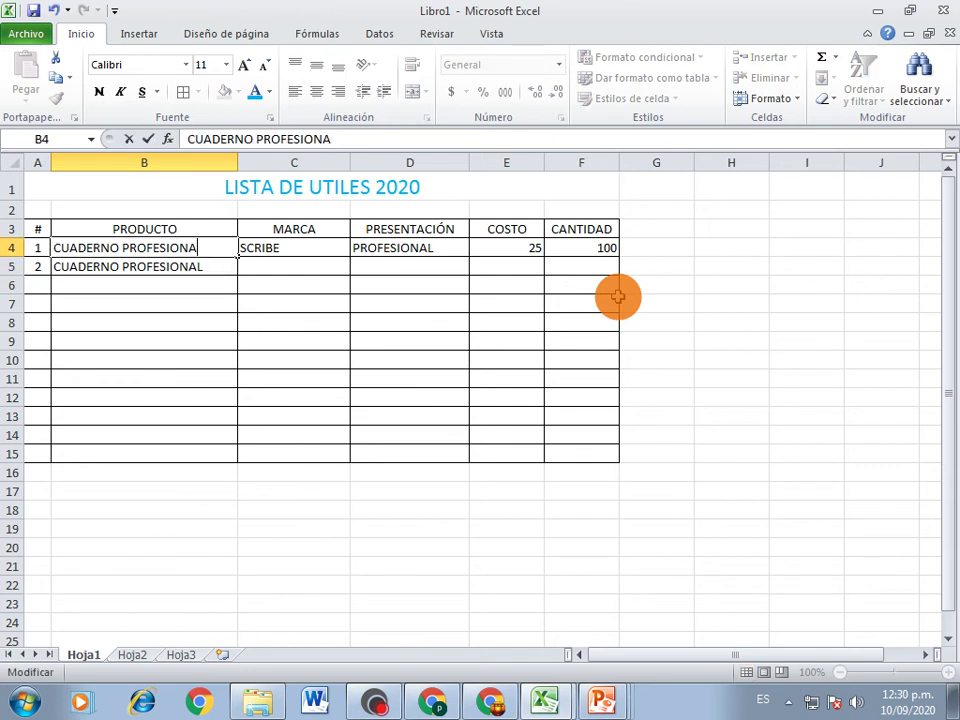
pyautogui.press('BackSpace')
pyautogui.press('BackSpace')
pyautogui.press('BackSpace')
pyautogui.press('BackSpace')
pyautogui.press('BackSpace')
pyautogui.press('BackSpace')
pyautogui.press('BackSpace')
pyautogui.press('BackSpace')
pyautogui.press('BackSpace')
pyautogui.press('BackSpace')
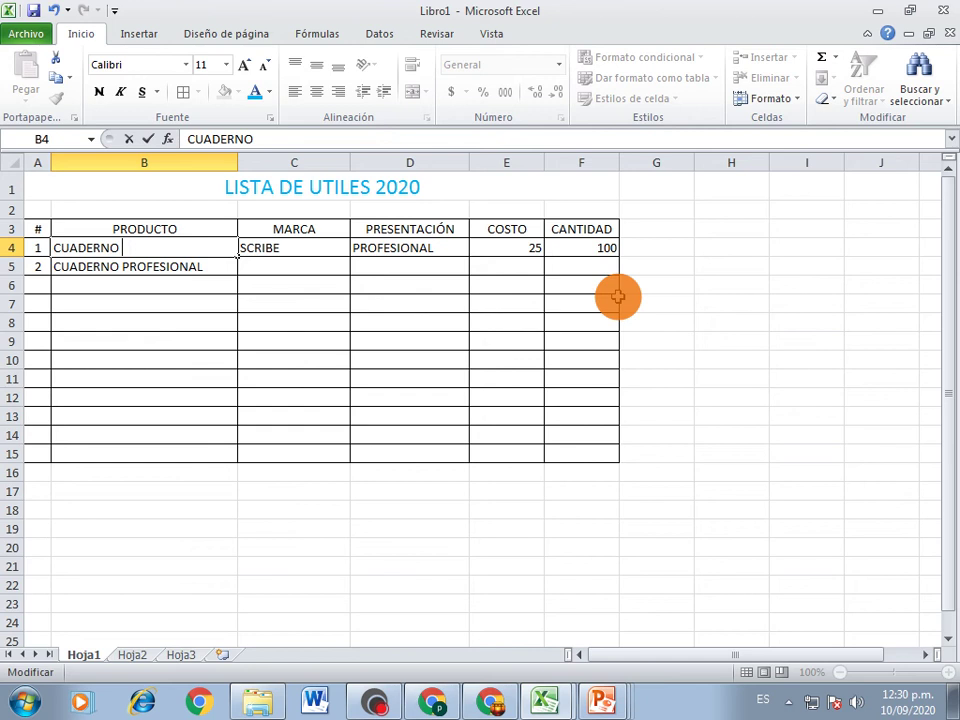
pyautogui.press('Return')
pyautogui.press('F2')
pyautogui.press('BackSpace')
pyautogui.press('BackSpace')
pyautogui.press('BackSpace')
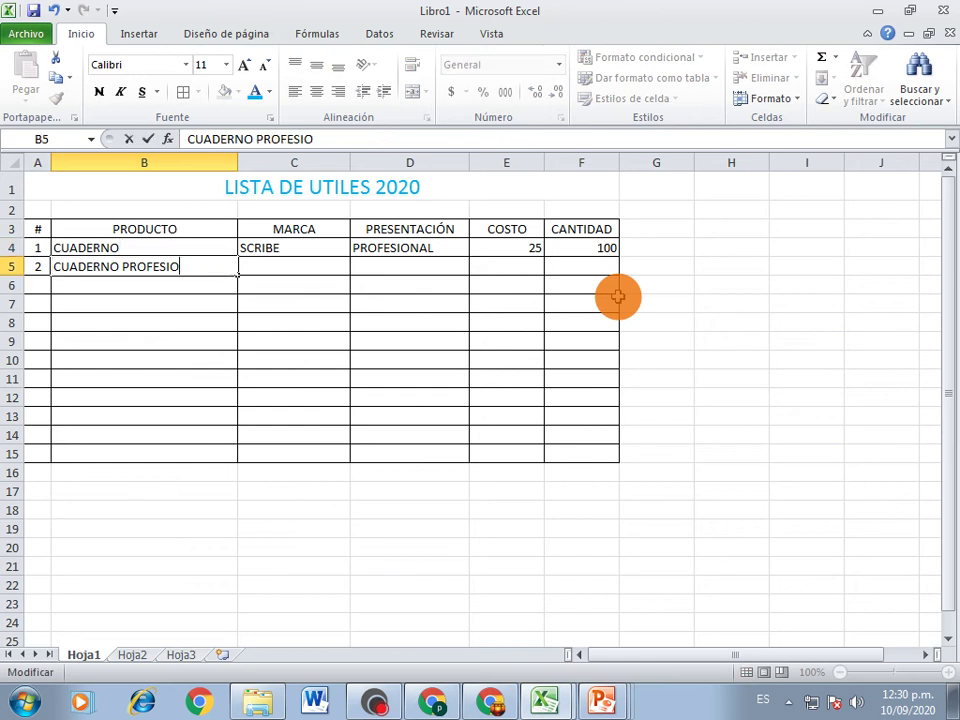
pyautogui.press('BackSpace')
pyautogui.press('BackSpace')
pyautogui.press('BackSpace')
pyautogui.press('BackSpace')
pyautogui.press('BackSpace')
pyautogui.press('BackSpace')
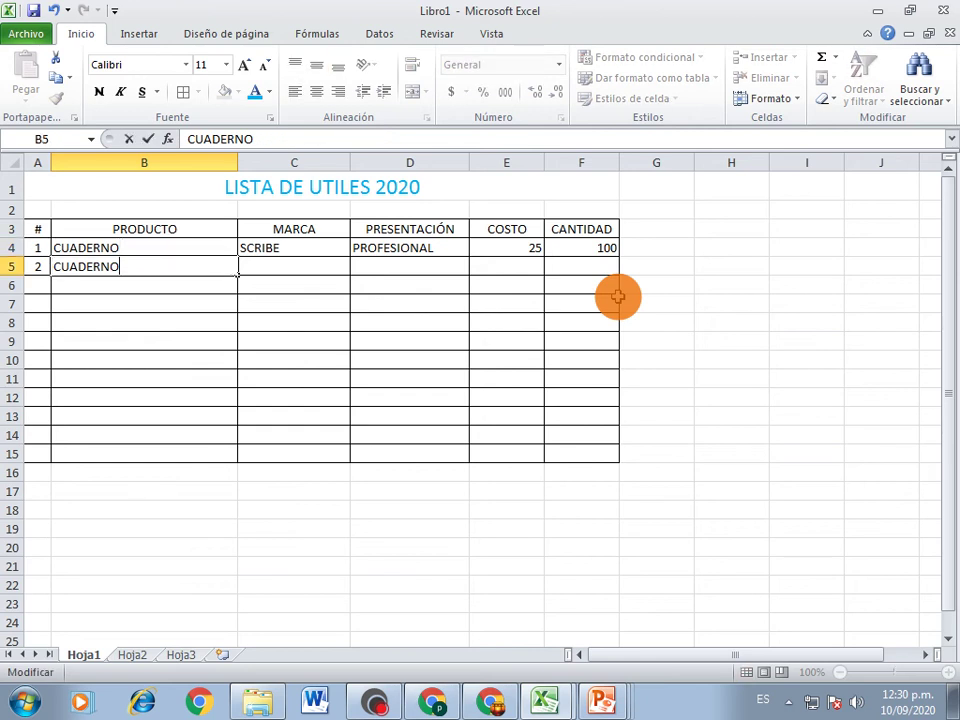
pyautogui.press('Return')
pyautogui.press('Up')
pyautogui.press('Right')
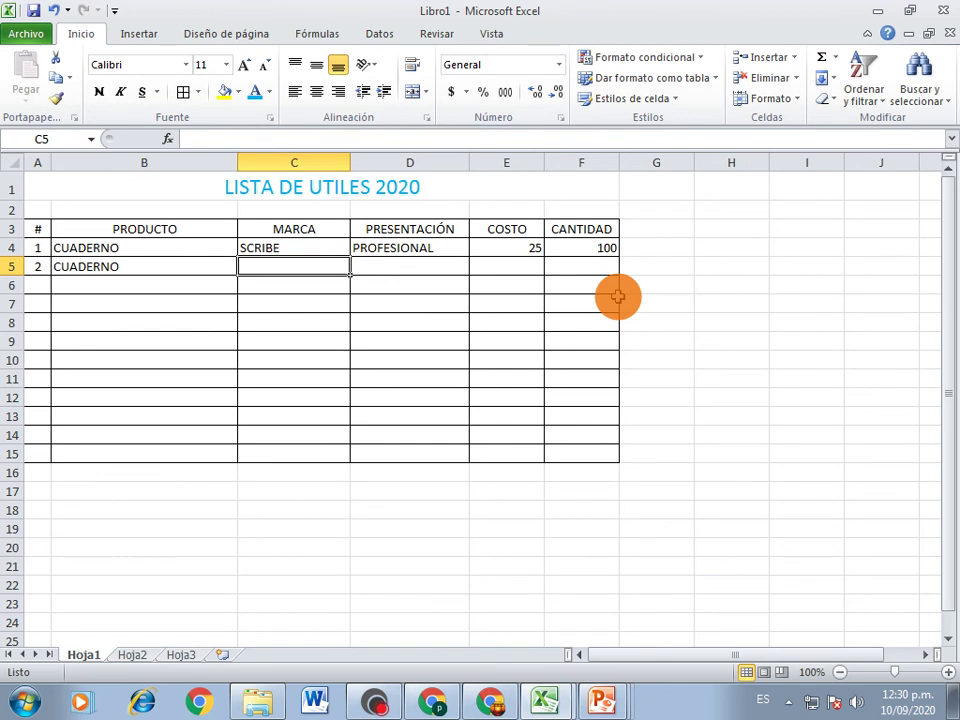
# - Fill C5:F5 with SCRIBE, FRANCESA, cost 35 and quantity 15
pyautogui.write('SCRIBE')
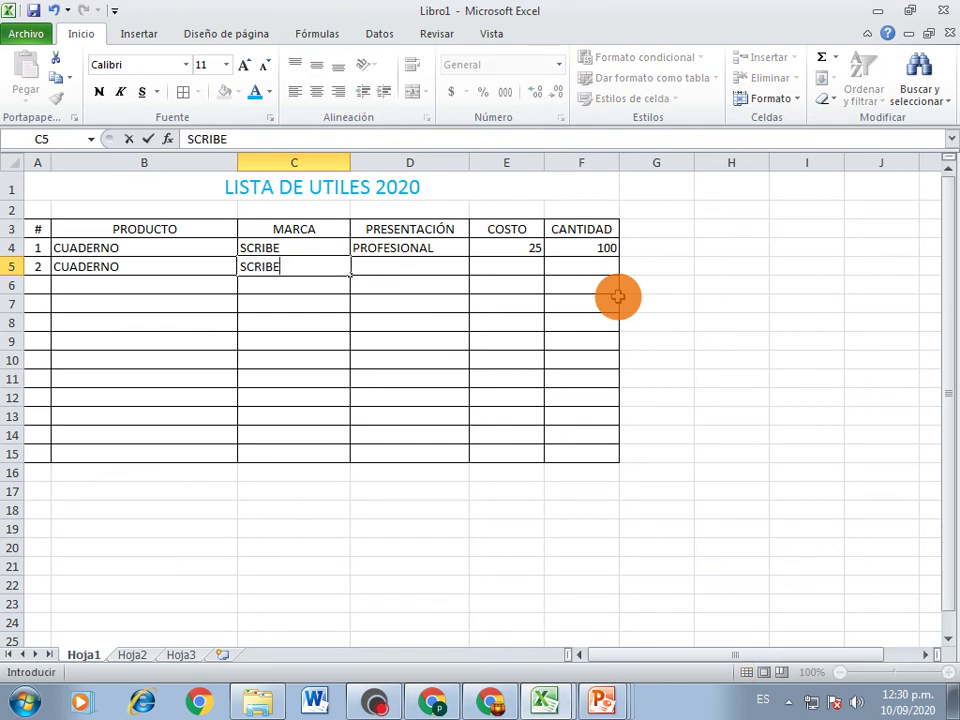
pyautogui.press('Tab')
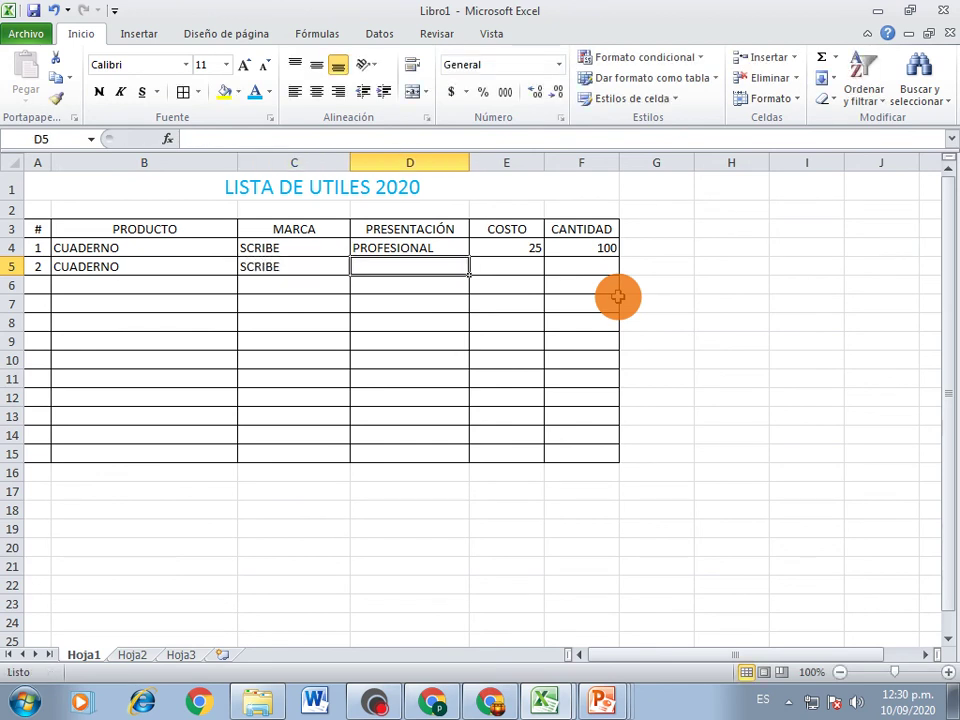
pyautogui.write('FRANCESA')
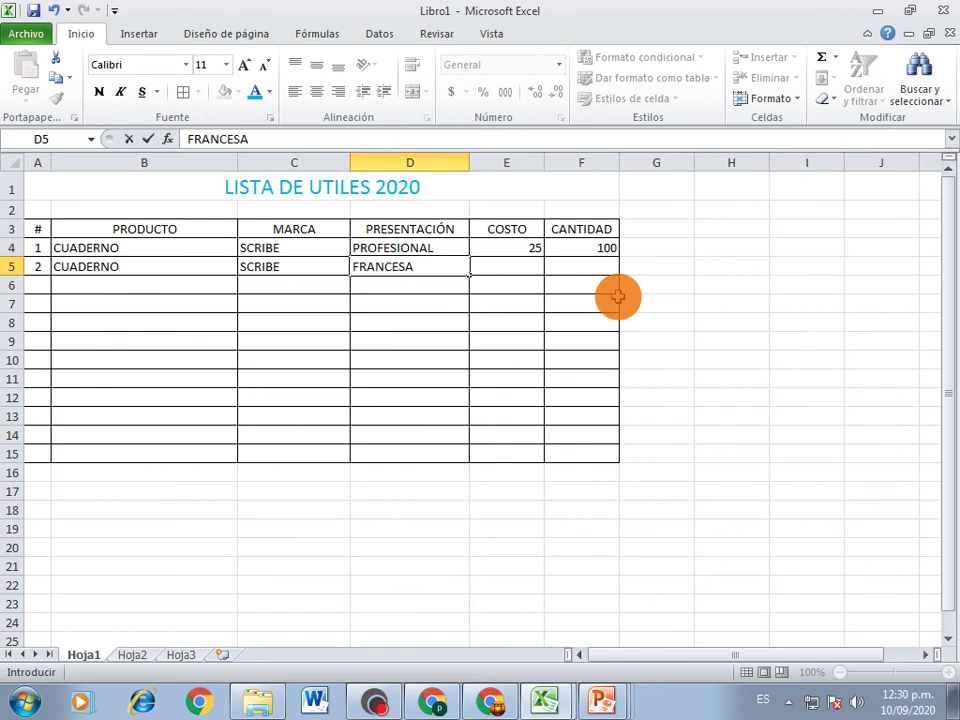
pyautogui.press('Tab')
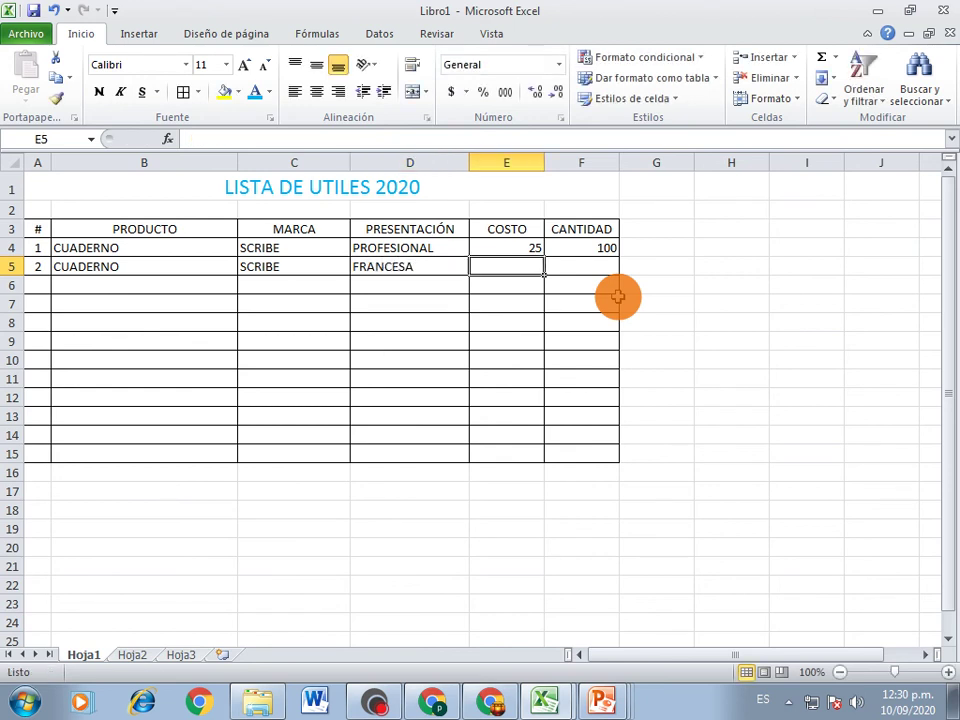
pyautogui.write('35')
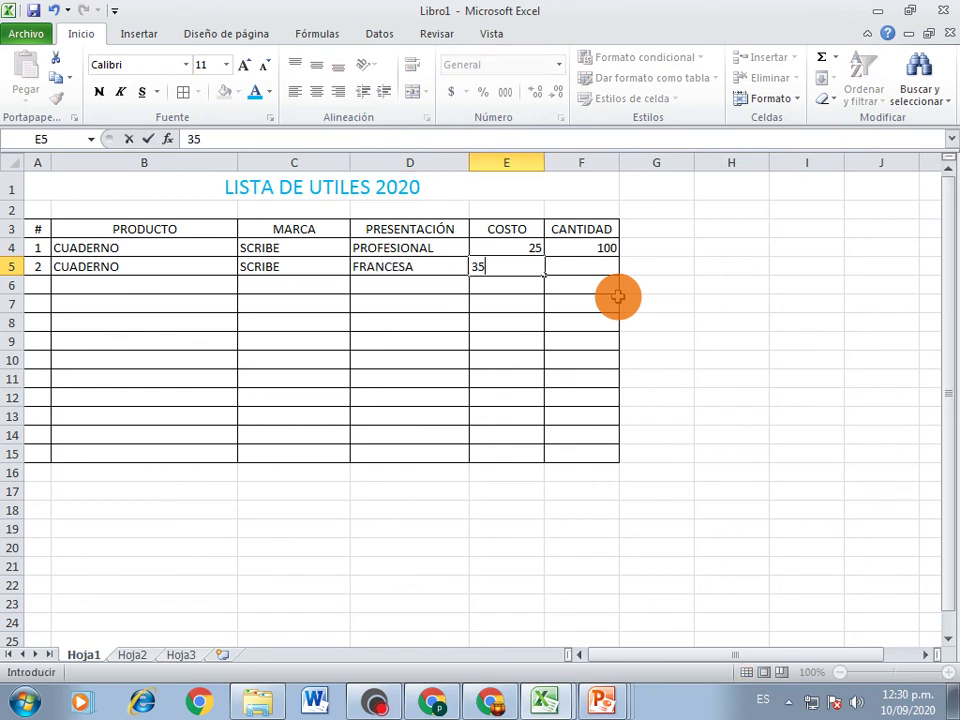
pyautogui.press('Tab')
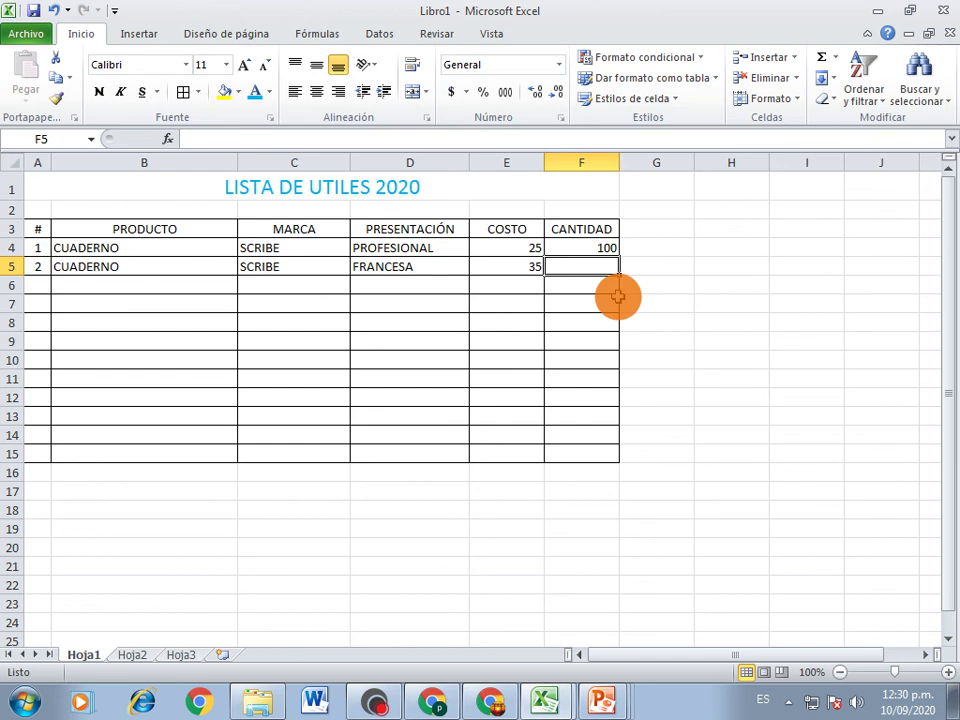
pyautogui.write('15')
pyautogui.press('Return')
# - Enter 3, LAPIZ, HP, 2B, 5 and 200 across cells A6:F6
pyautogui.press('Left')
pyautogui.press('Left')
pyautogui.press('Left')
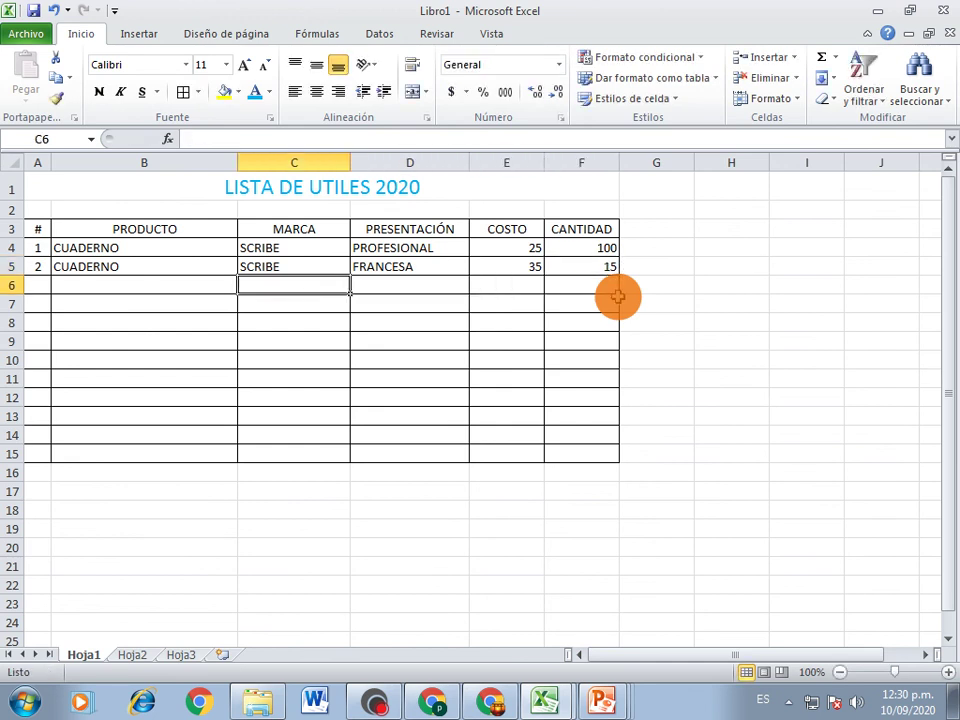
pyautogui.press('Left')
pyautogui.press('Left')
pyautogui.write('3')
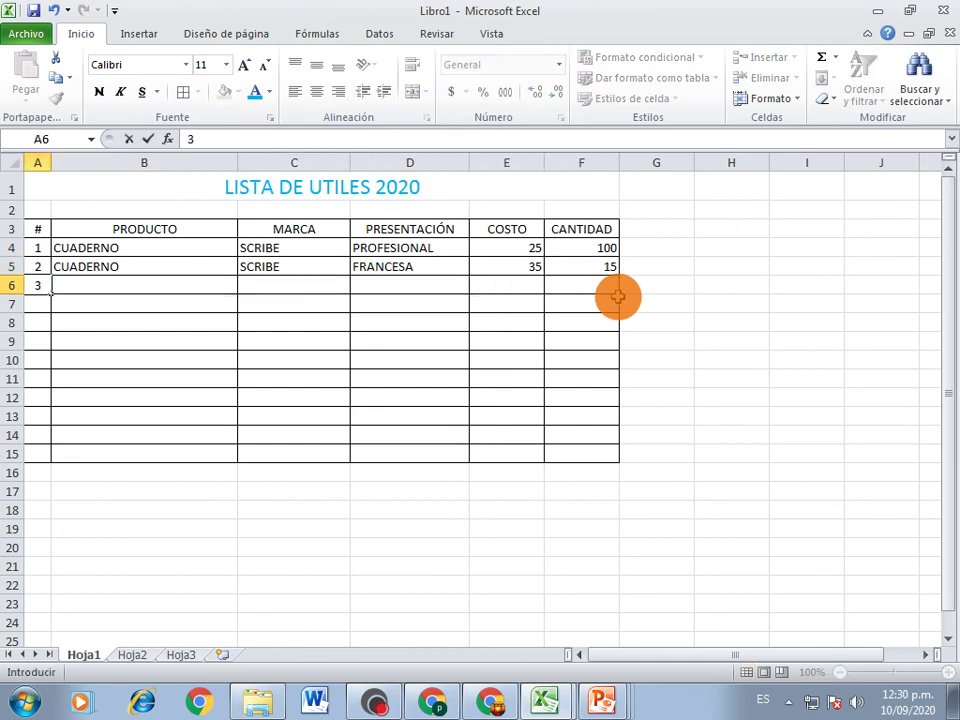
pyautogui.press('Tab')
pyautogui.write('LAP')
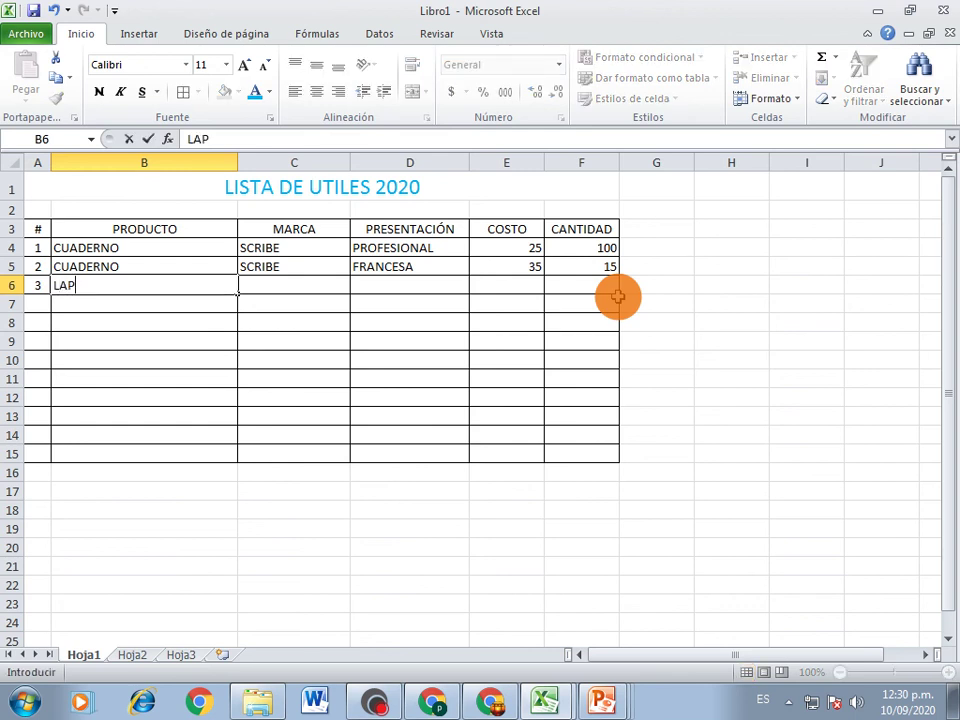
pyautogui.press('Tab')
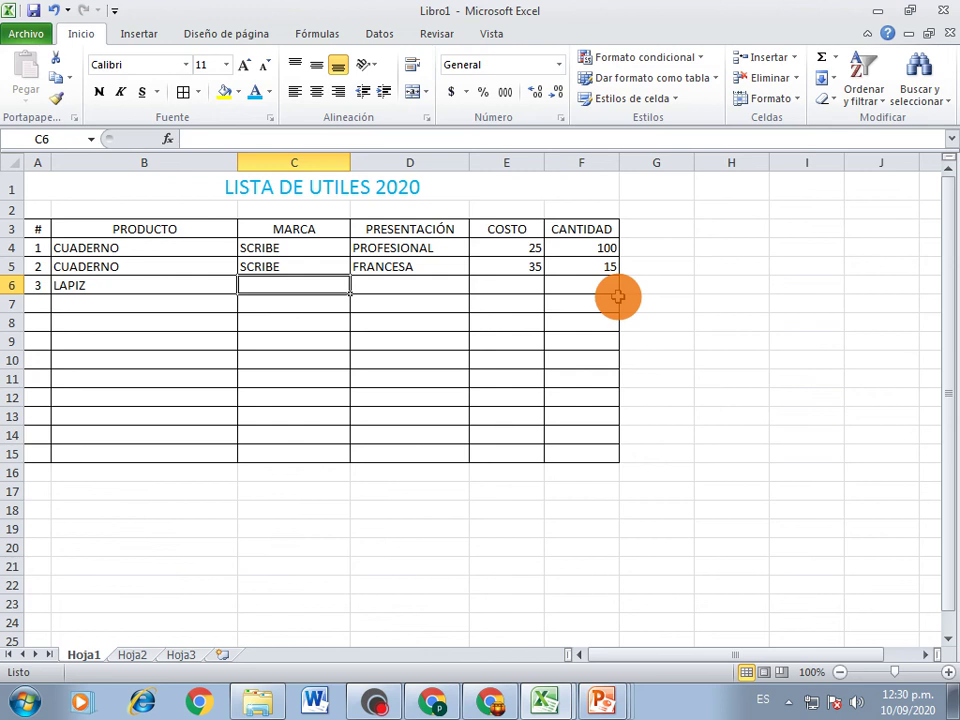
pyautogui.write('HP')
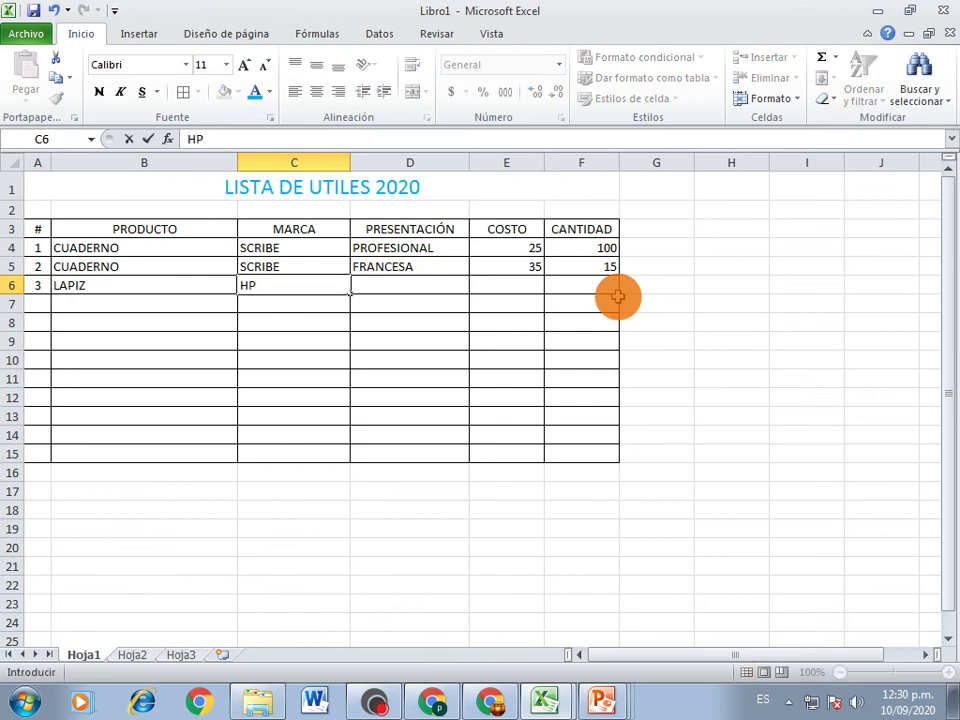
pyautogui.press('Tab')
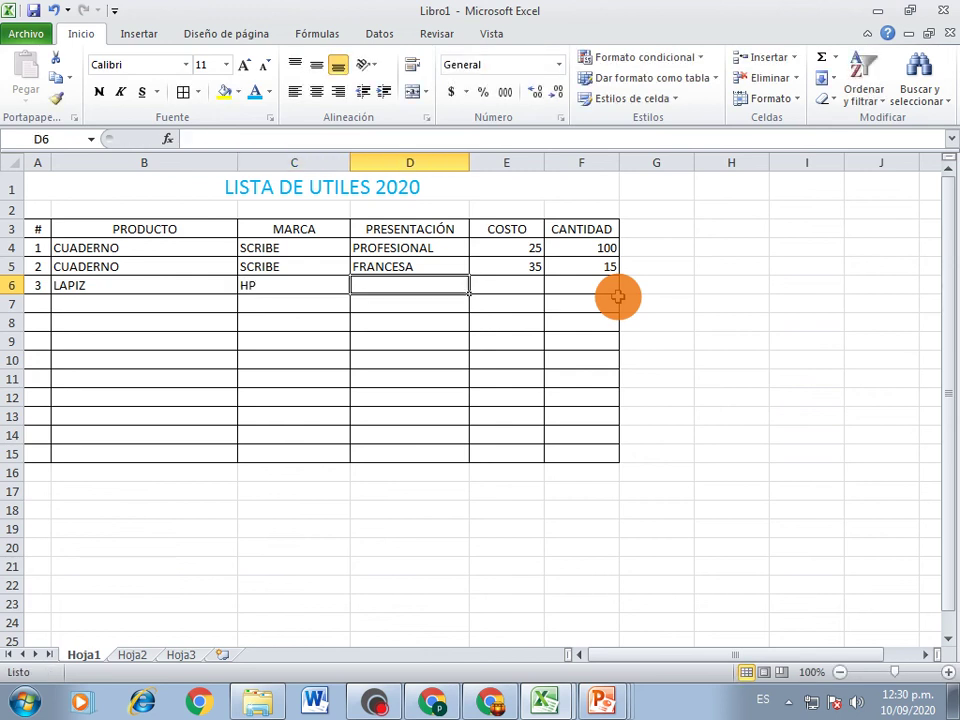
pyautogui.write('2B')
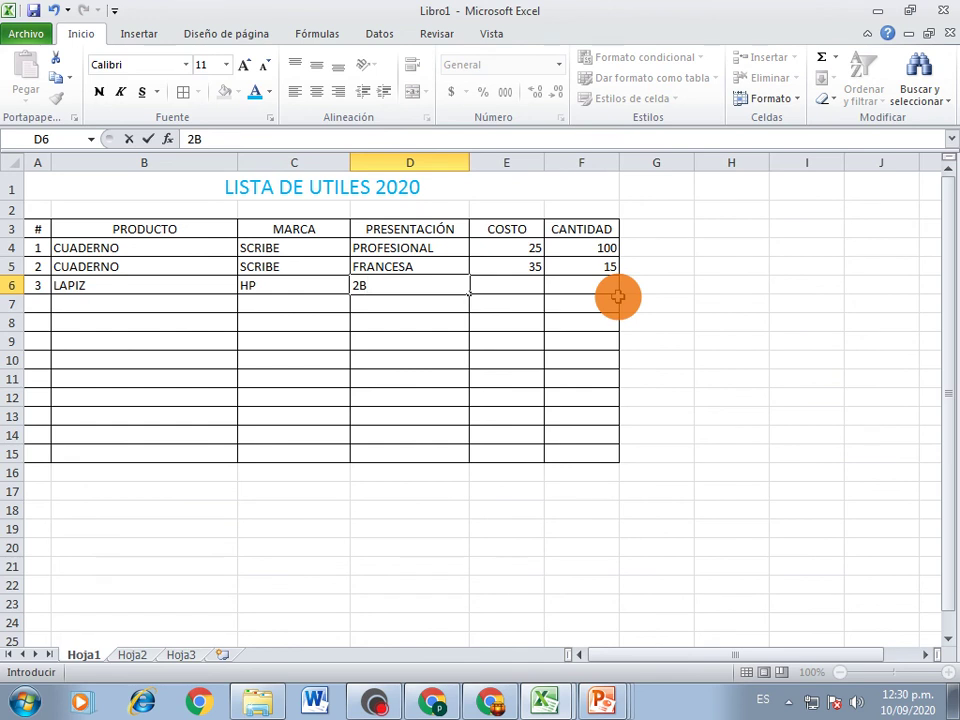
pyautogui.press('Tab')
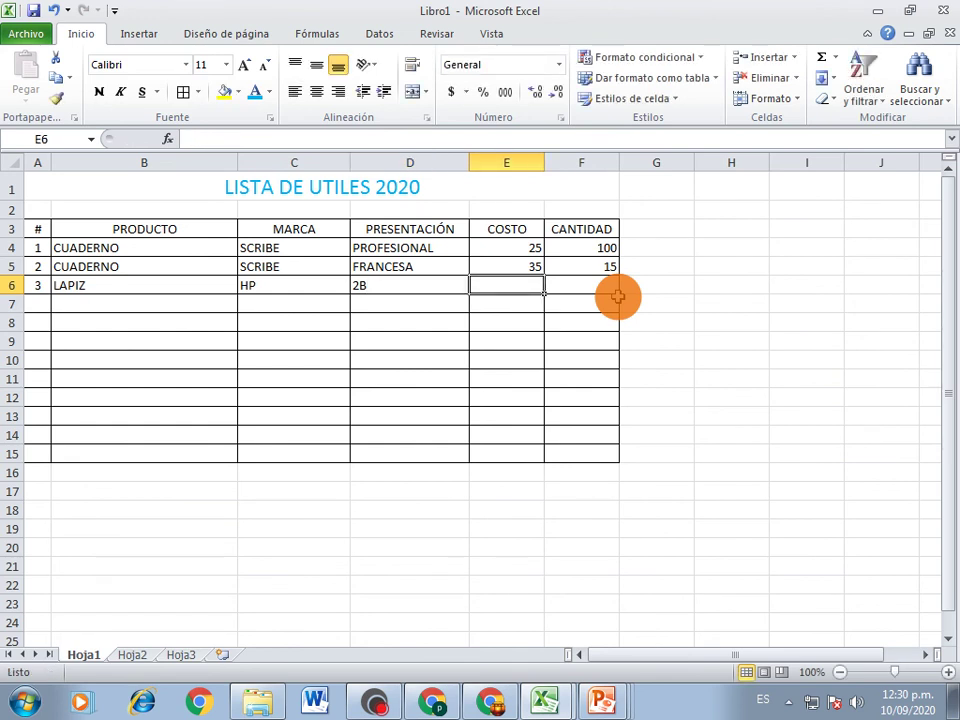
pyautogui.write('5')
pyautogui.press('Tab')
pyautogui.write('2')
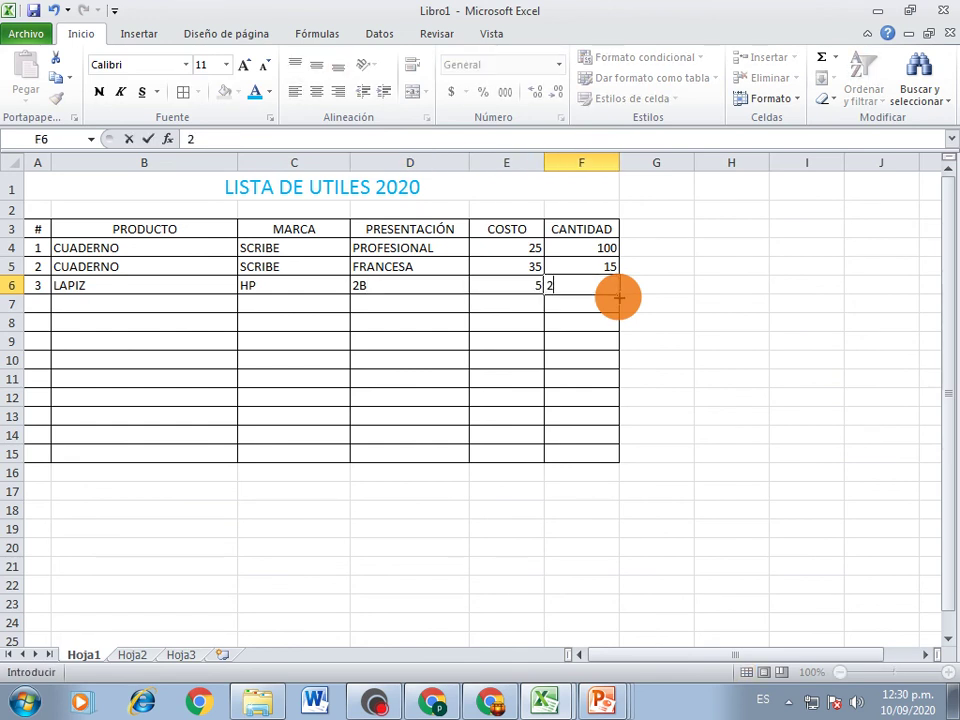
pyautogui.write('00')
pyautogui.click(617, 299)
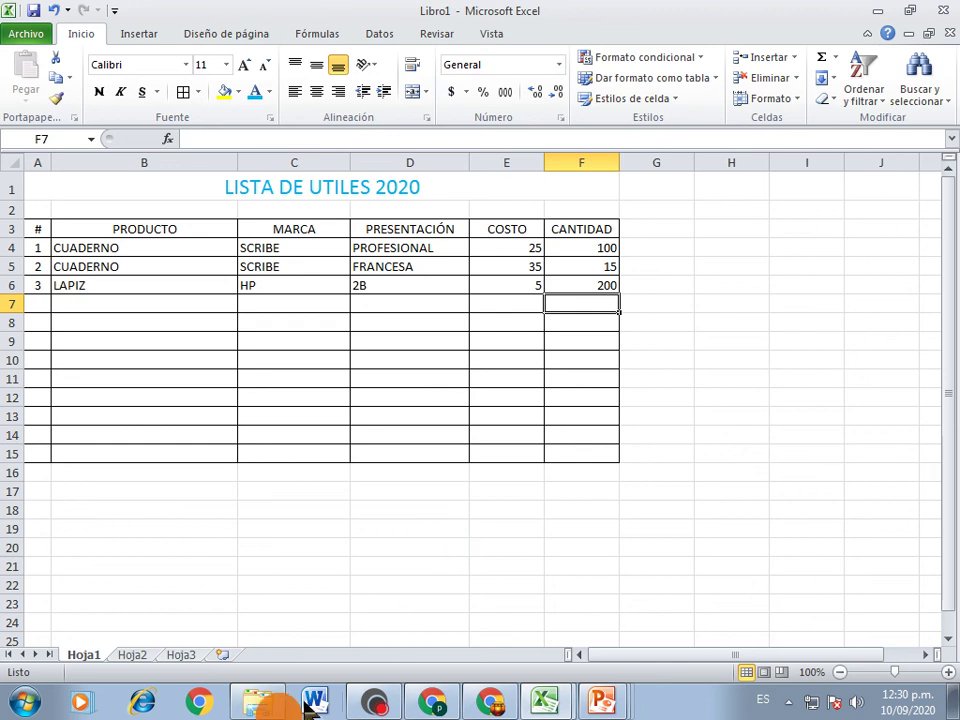
pyautogui.click(133, 655)
pyautogui.click(180, 655)
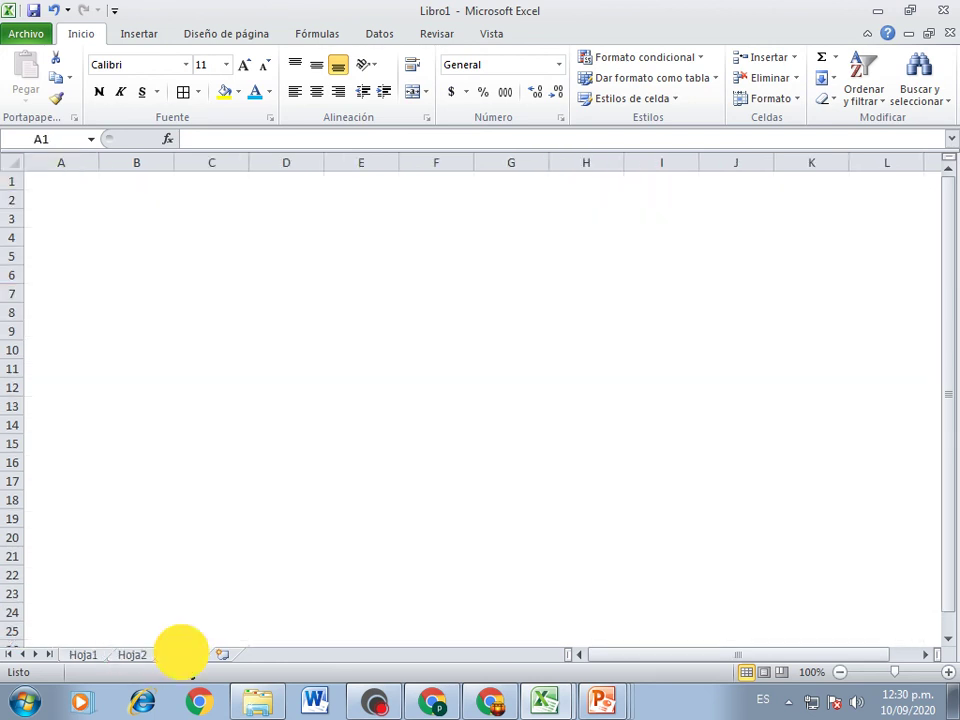
pyautogui.click(80, 655)
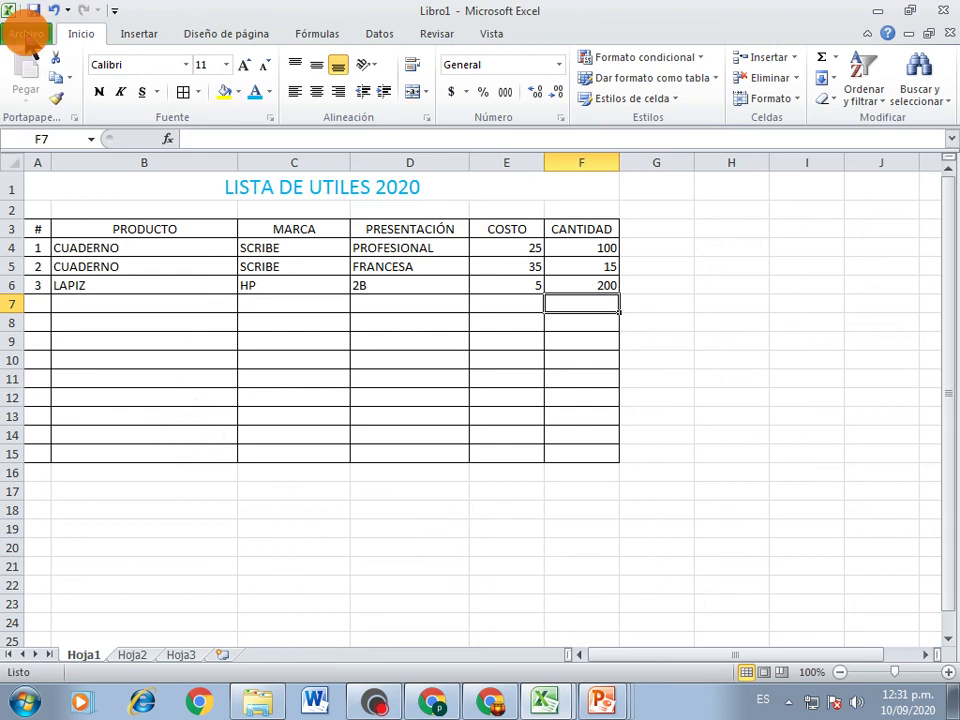
# - Save the workbook to Documents under the name 'PRACTICA 2 DE EXCEL UTILES' from the Archivo menu
pyautogui.click(27, 34)
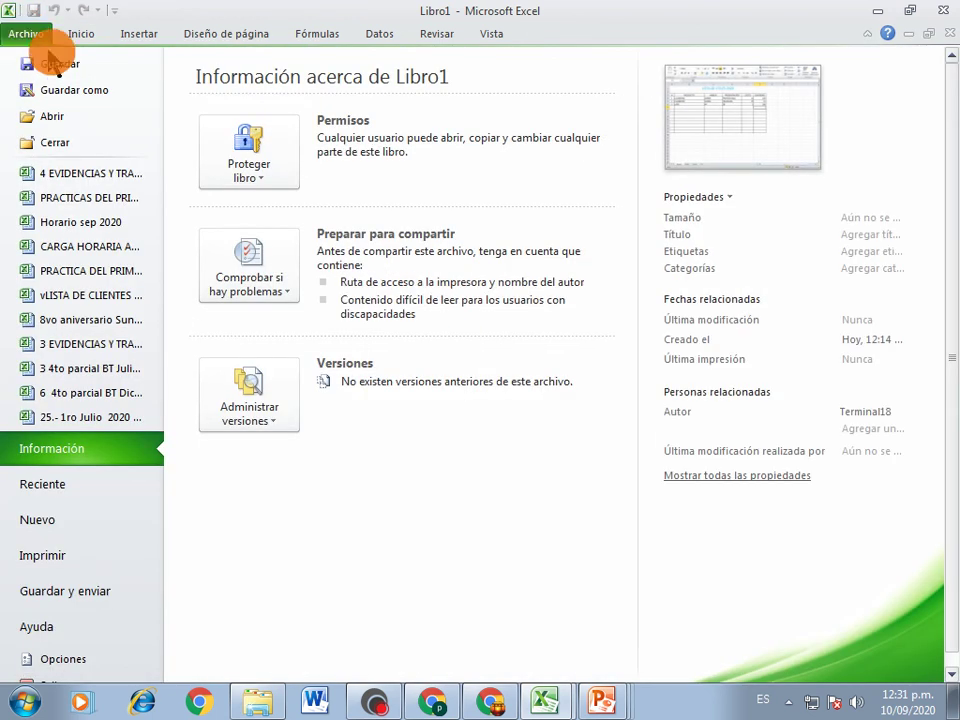
pyautogui.click(45, 62)
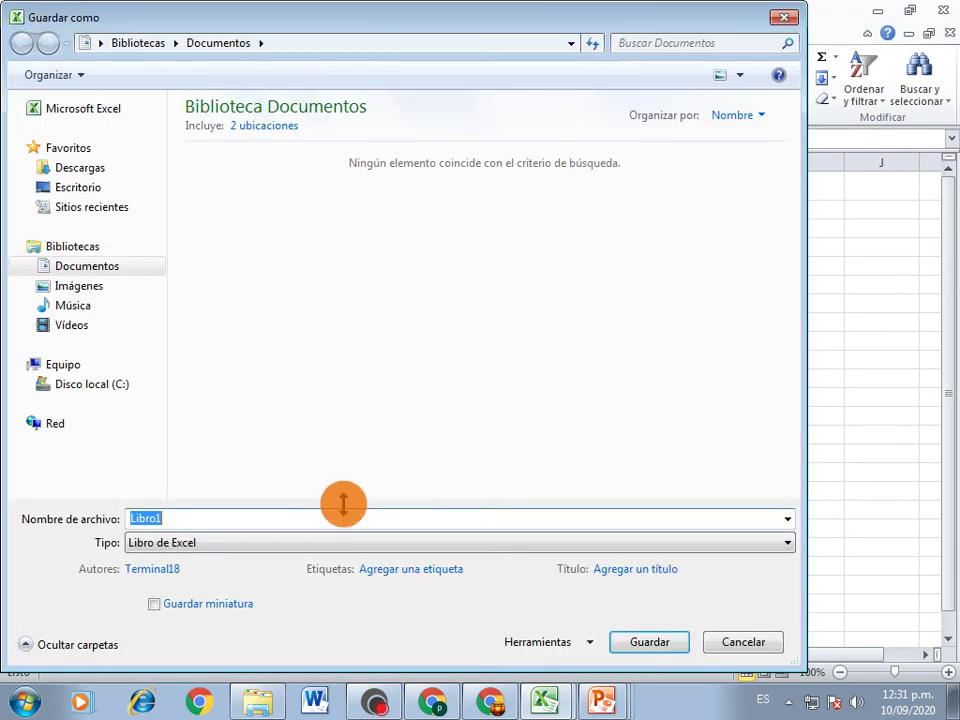
pyautogui.write('PRACTICA')
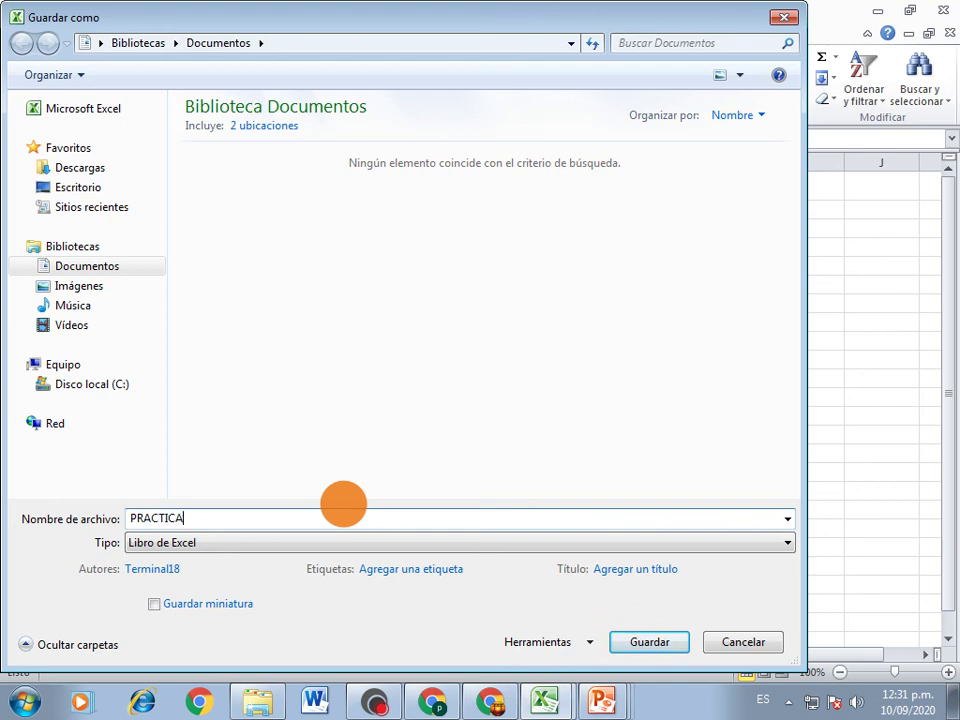
pyautogui.write(' 2 DE EXC')
pyautogui.write('EL')
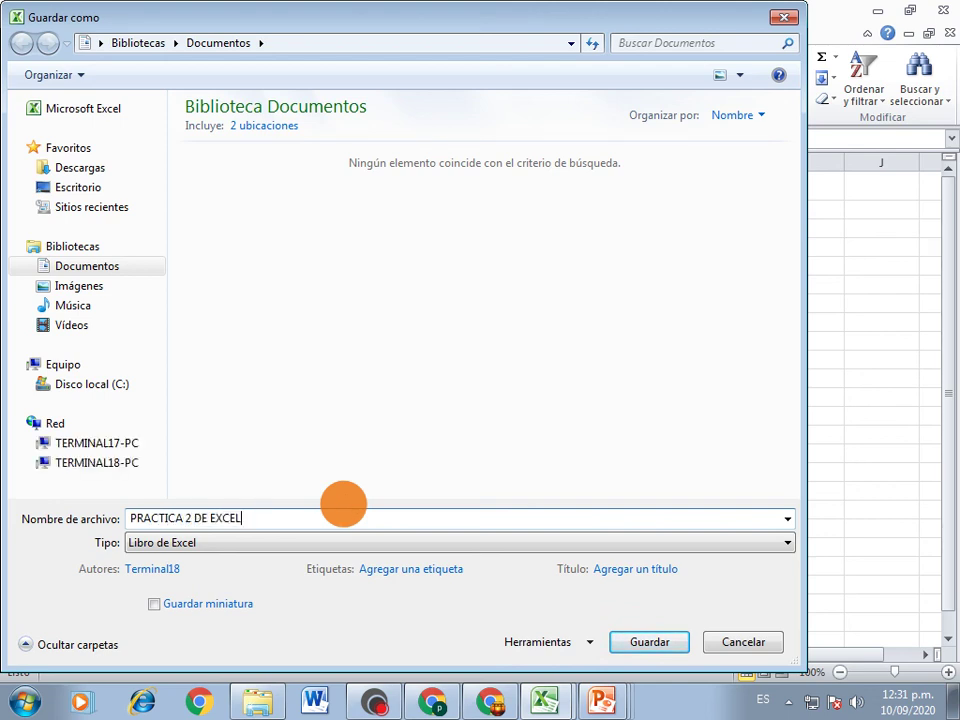
pyautogui.write(' UTILES')
pyautogui.click(195, 514)
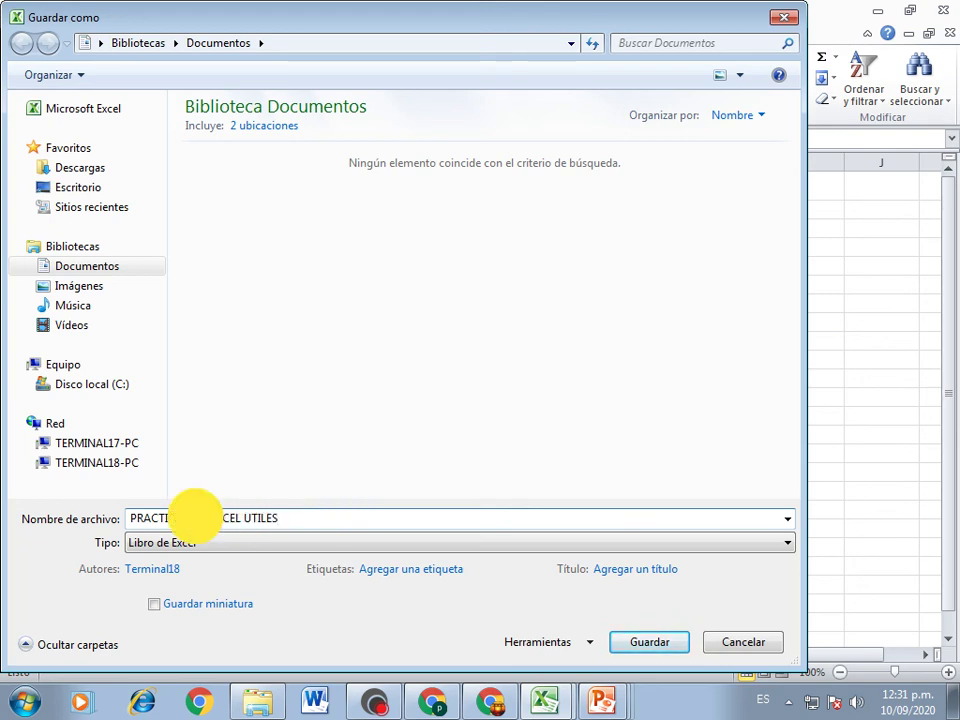
pyautogui.click(647, 643)
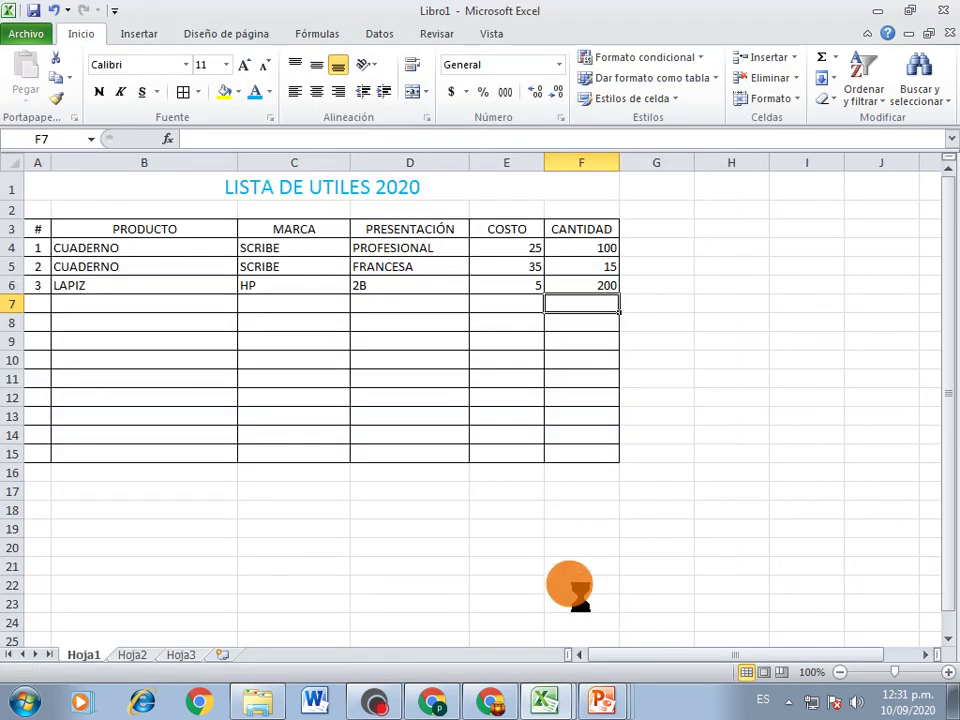